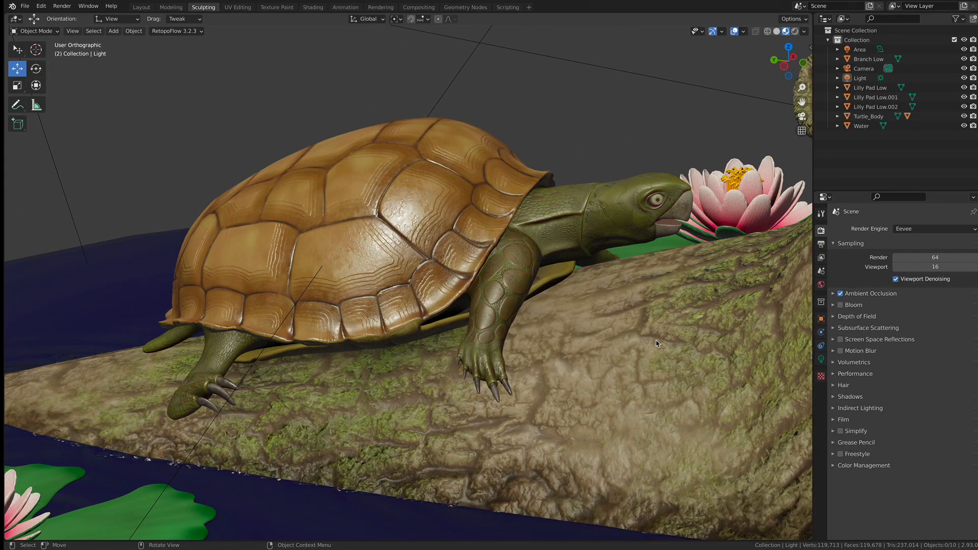
# Examine the posed turtle from both sides, including its feet, shell and head, together with the branch and lily pads
pyautogui.moveTo(556, 228); pyautogui.dragTo(394, 346, button='middle')
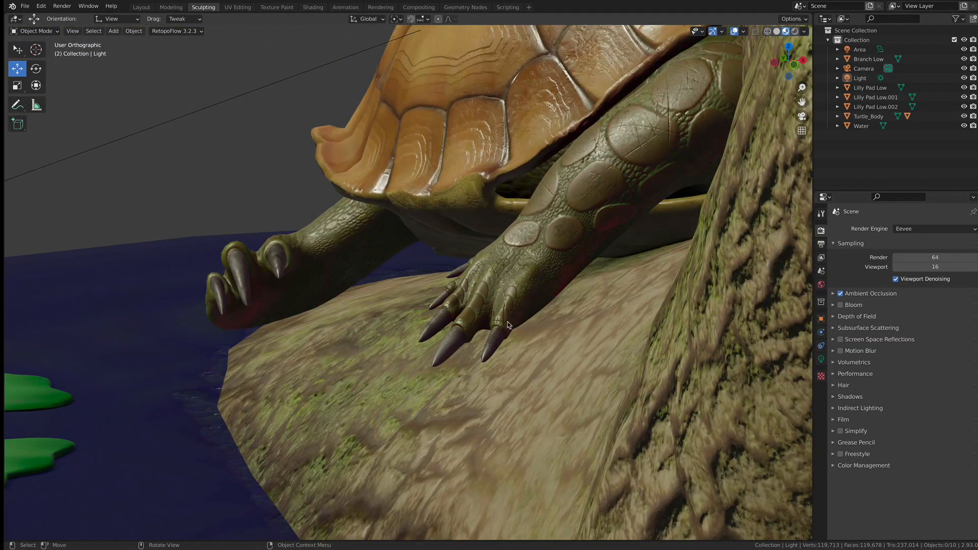
pyautogui.moveTo(572, 254); pyautogui.dragTo(516, 311, button='middle')
pyautogui.keyDown('shift'); pyautogui.moveTo(755, 237); pyautogui.dragTo(467, 293, button='middle'); pyautogui.keyUp('shift')
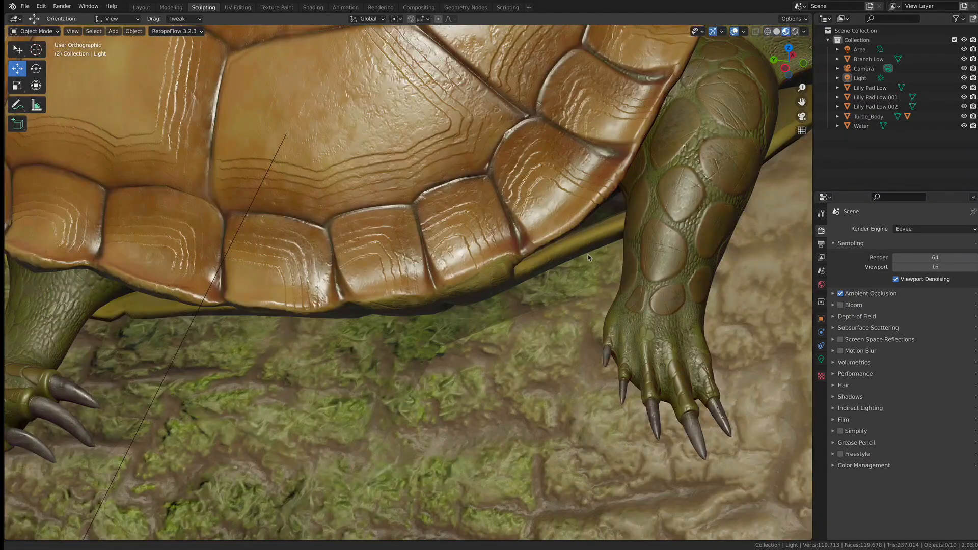
pyautogui.scroll(-4, 575, 254)
pyautogui.keyDown('shift'); pyautogui.moveTo(560, 191); pyautogui.dragTo(456, 266, button='middle'); pyautogui.keyUp('shift')
pyautogui.keyDown('alt'); pyautogui.keyDown('shift'); pyautogui.moveTo(456, 267); pyautogui.dragTo(369, 281); pyautogui.keyUp('shift'); pyautogui.keyUp('alt')
pyautogui.keyDown('ctrl'); pyautogui.keyDown('alt'); pyautogui.moveTo(369, 281); pyautogui.dragTo(368, 262); pyautogui.keyUp('alt'); pyautogui.keyUp('ctrl')
pyautogui.keyDown('ctrl'); pyautogui.keyDown('alt'); pyautogui.moveTo(533, 229); pyautogui.dragTo(526, 255); pyautogui.keyUp('alt'); pyautogui.keyUp('ctrl')
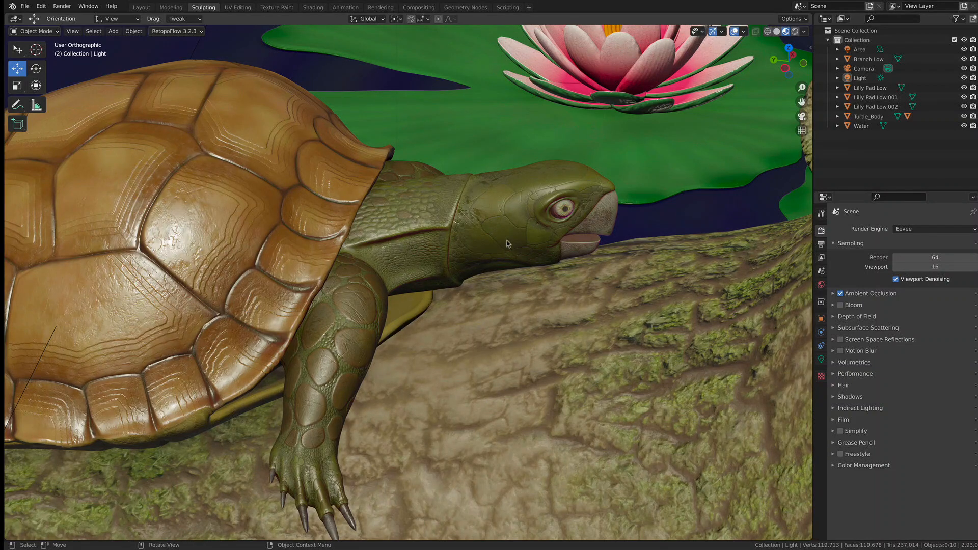
pyautogui.keyDown('ctrl'); pyautogui.keyDown('alt'); pyautogui.moveTo(564, 238); pyautogui.dragTo(550, 186); pyautogui.keyUp('alt'); pyautogui.keyUp('ctrl')
pyautogui.keyDown('alt'); pyautogui.keyDown('shift'); pyautogui.moveTo(447, 247); pyautogui.dragTo(488, 243); pyautogui.keyUp('shift'); pyautogui.keyUp('alt')
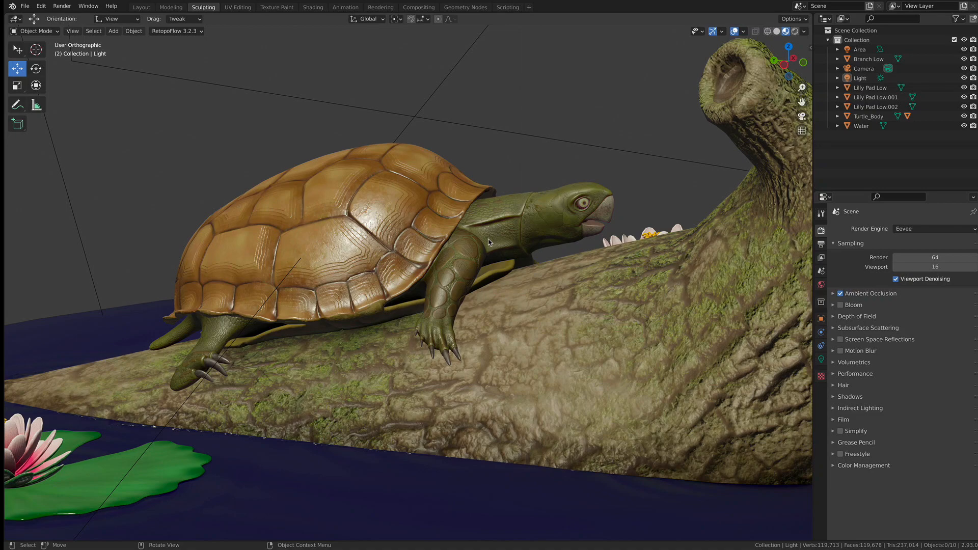
pyautogui.moveTo(495, 221); pyautogui.dragTo(484, 250, button='middle')
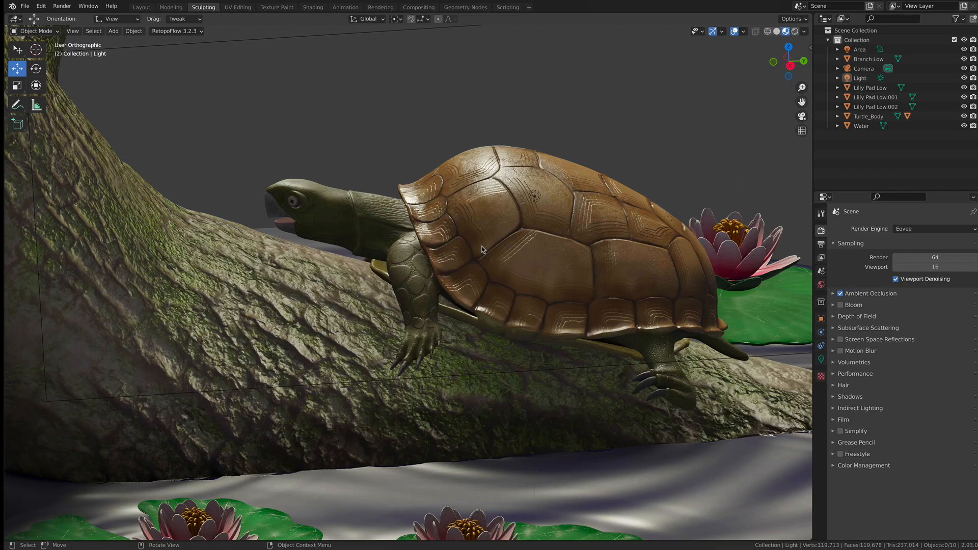
# Switch the viewport to solid shading and frame the turtle from its side for posing
pyautogui.click(777, 31)
pyautogui.moveTo(579, 205); pyautogui.dragTo(397, 250, button='middle')
pyautogui.scroll(4, 480, 255)
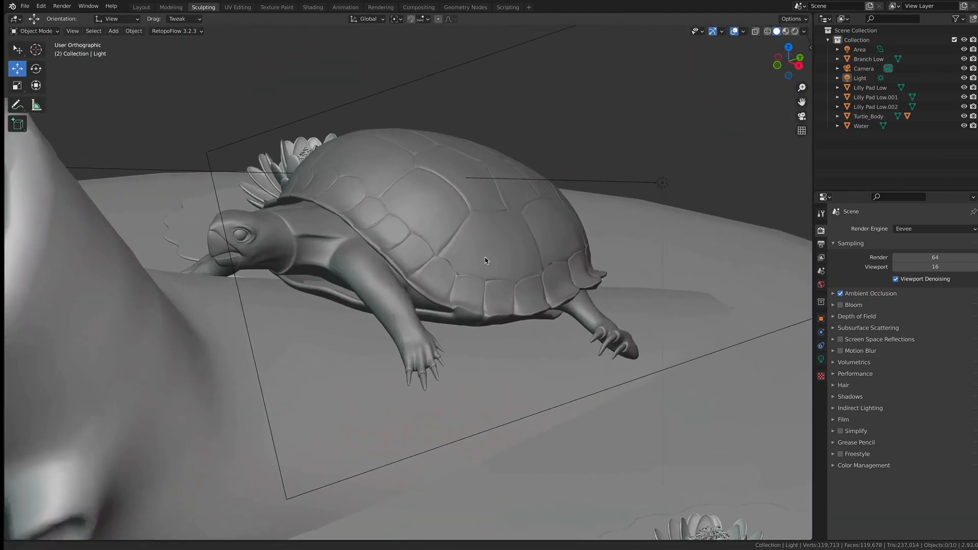
pyautogui.moveTo(489, 260); pyautogui.dragTo(458, 255, button='middle')
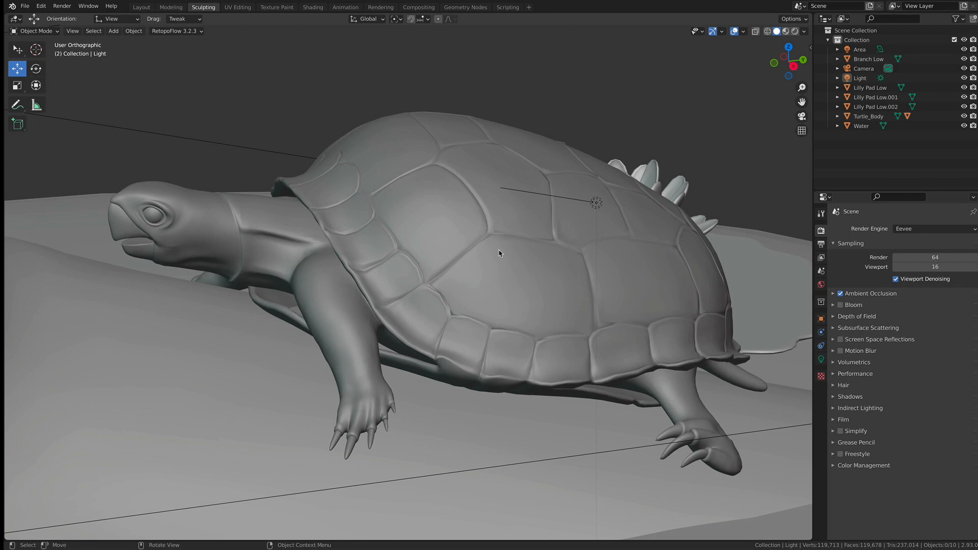
pyautogui.moveTo(488, 207); pyautogui.dragTo(424, 259, button='middle')
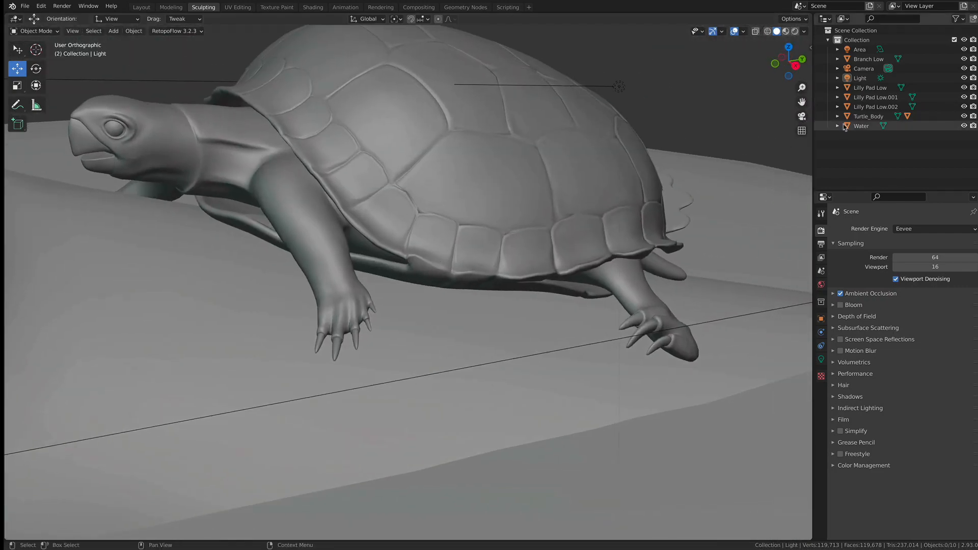
# Select the Turtle_Body object and switch it to Sculpt Mode
pyautogui.click(869, 116)
pyautogui.keyDown('shift'); pyautogui.moveTo(386, 225); pyautogui.dragTo(413, 247, button='middle'); pyautogui.keyUp('shift')
pyautogui.keyDown('ctrl'); pyautogui.moveTo(413, 247); pyautogui.dragTo(404, 250, button='middle'); pyautogui.keyUp('ctrl')
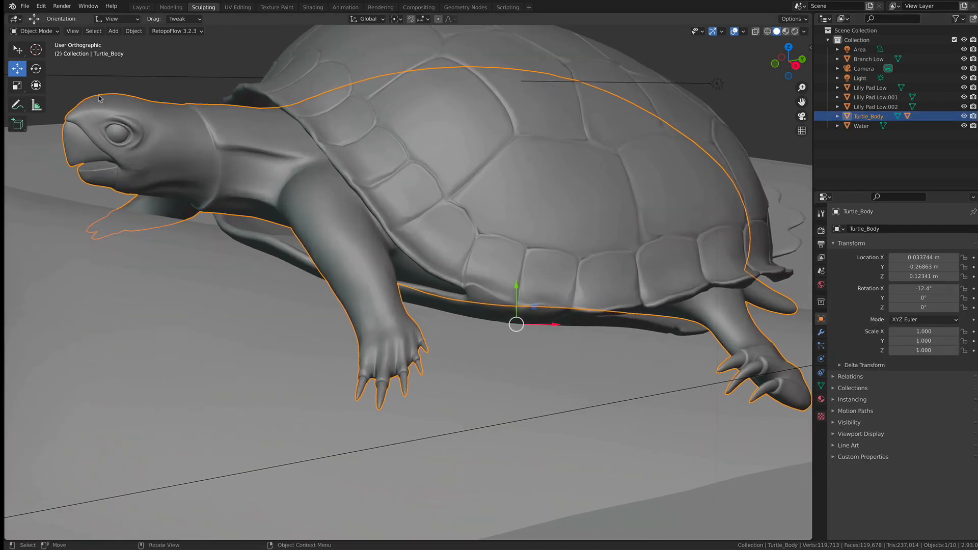
pyautogui.click(40, 32)
pyautogui.click(44, 64)
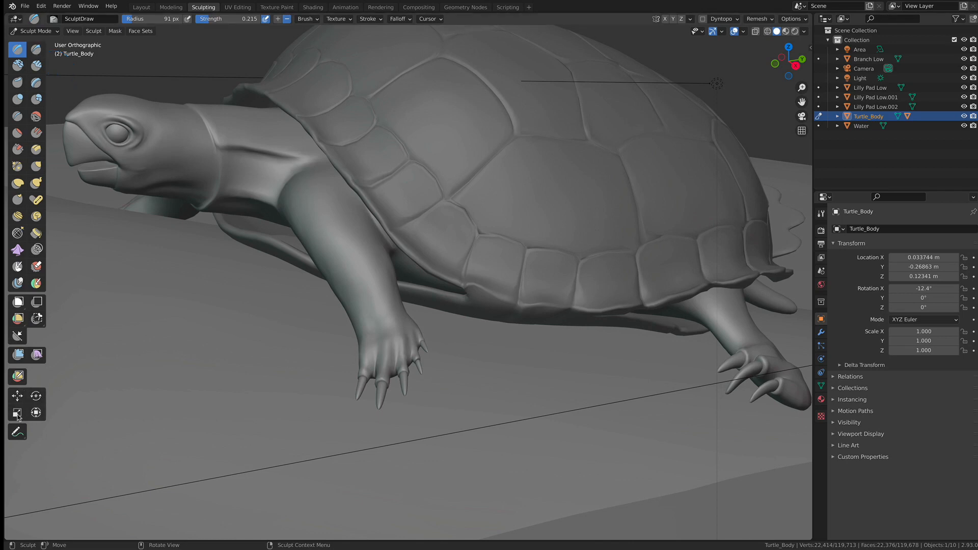
# Hide the Branch Low and Water objects so the turtle's hind foot is unobstructed
pyautogui.keyDown('shift'); pyautogui.moveTo(440, 325); pyautogui.dragTo(438, 305, button='middle'); pyautogui.keyUp('shift')
pyautogui.keyDown('ctrl'); pyautogui.moveTo(439, 304); pyautogui.dragTo(467, 324, button='middle'); pyautogui.keyUp('ctrl')
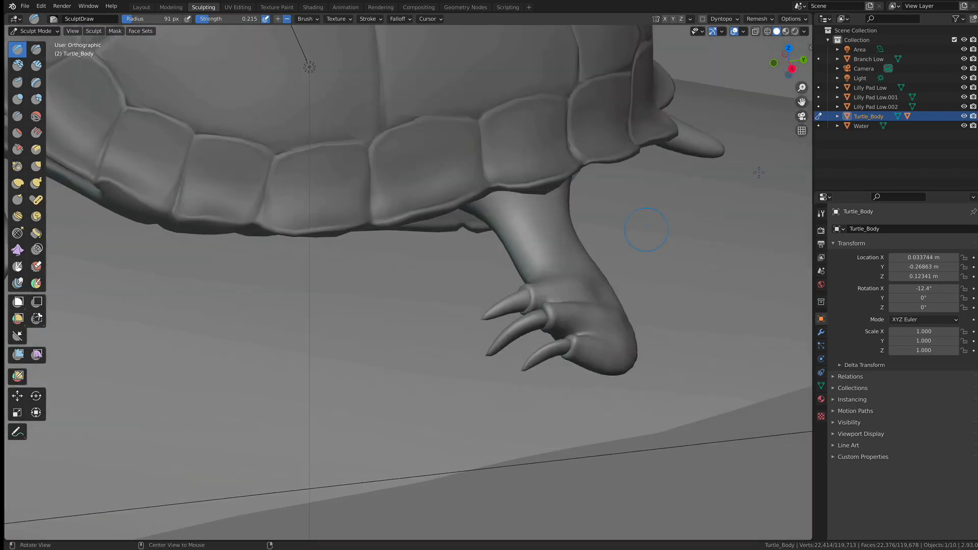
pyautogui.click(964, 59)
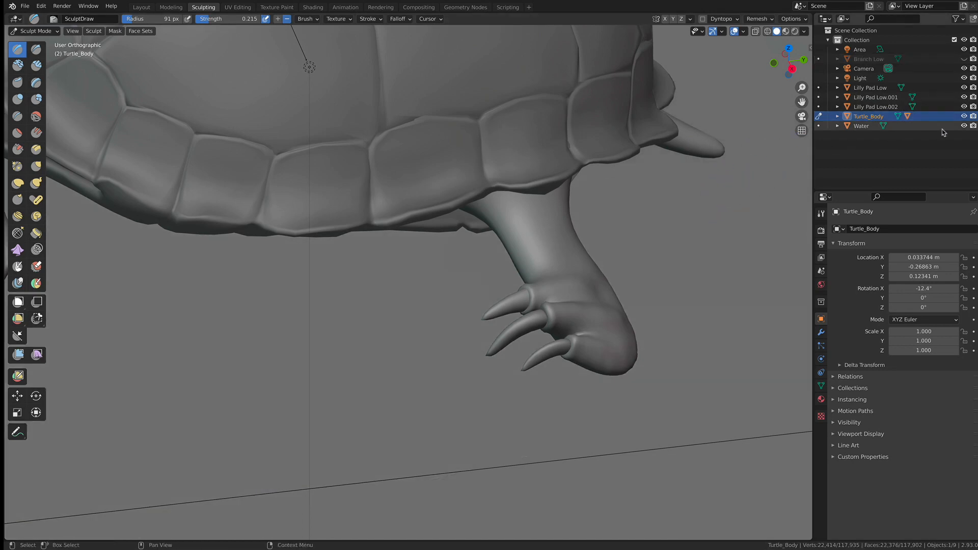
pyautogui.click(964, 126)
pyautogui.moveTo(510, 193); pyautogui.dragTo(363, 134, button='middle')
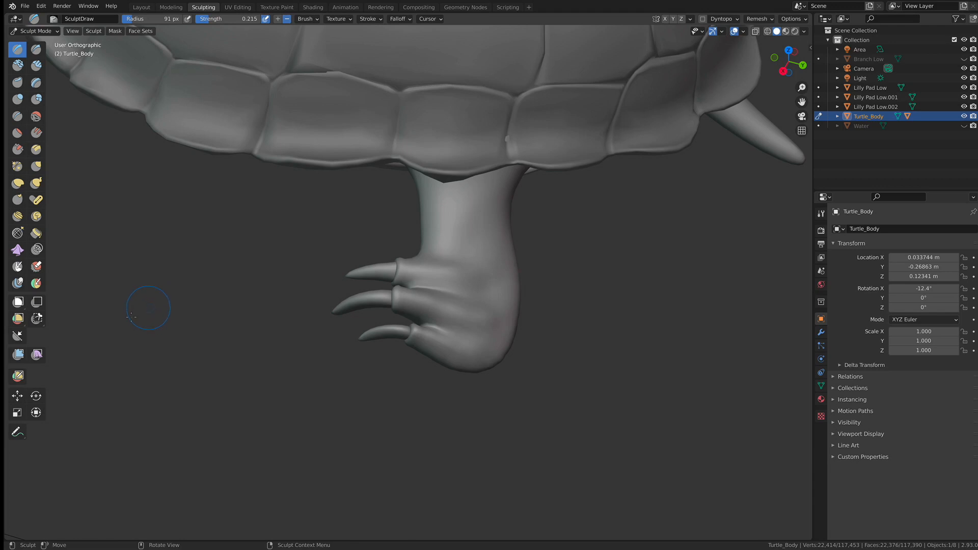
# Paint a trial mask on the hind foot with the Mask brush and clear it
pyautogui.click(18, 266)
pyautogui.moveTo(500, 323)
pyautogui.mouseDown()
pyautogui.moveTo(477, 298)
pyautogui.moveTo(458, 312)
pyautogui.moveTo(461, 279)
pyautogui.mouseUp()
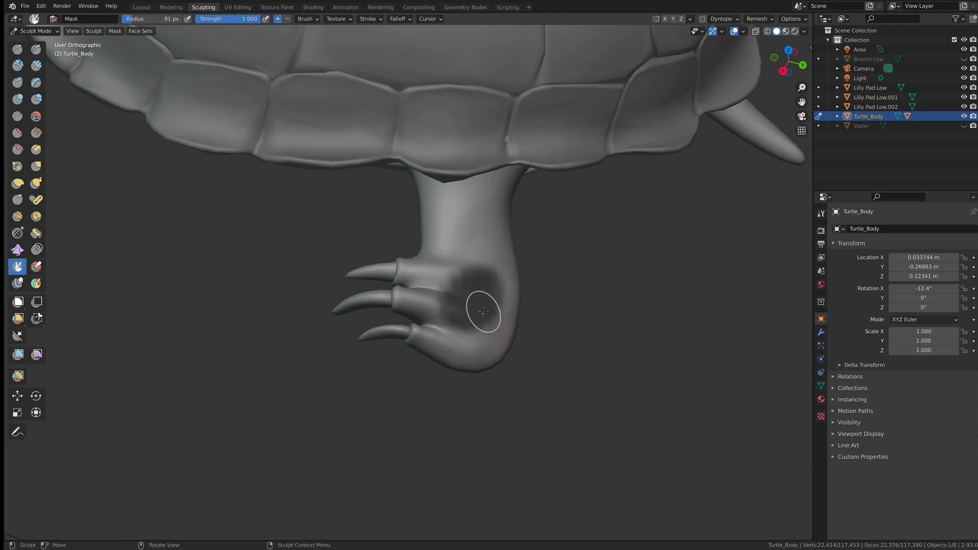
pyautogui.hotkey('alt', 'm')
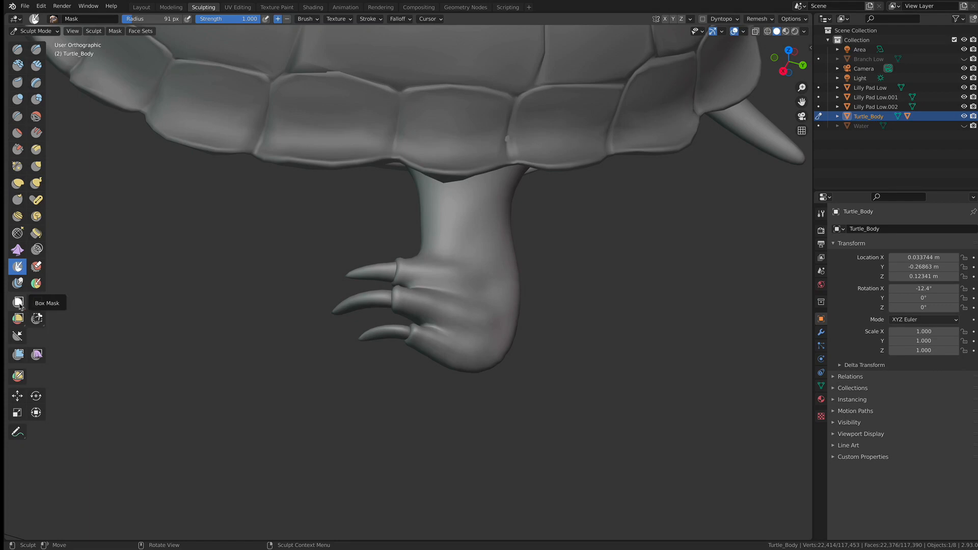
# Try masking the hind foot and lower leg with Lasso Mask, and clear that mask
pyautogui.click(18, 304)
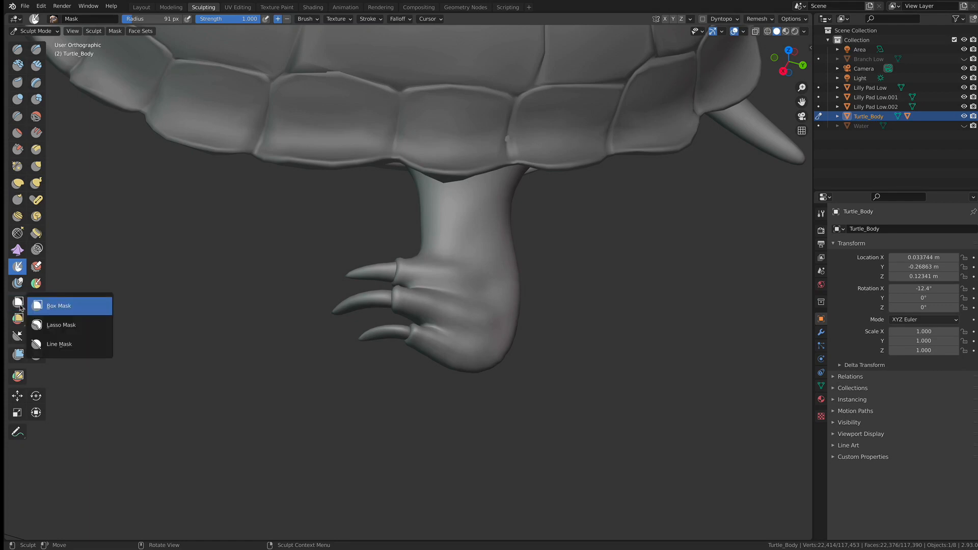
pyautogui.click(19, 304)
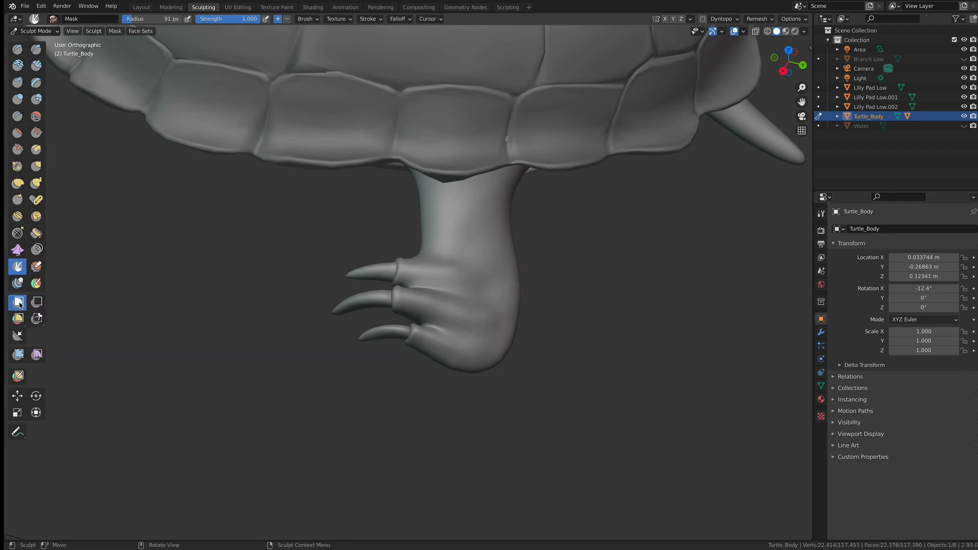
pyautogui.click(19, 303)
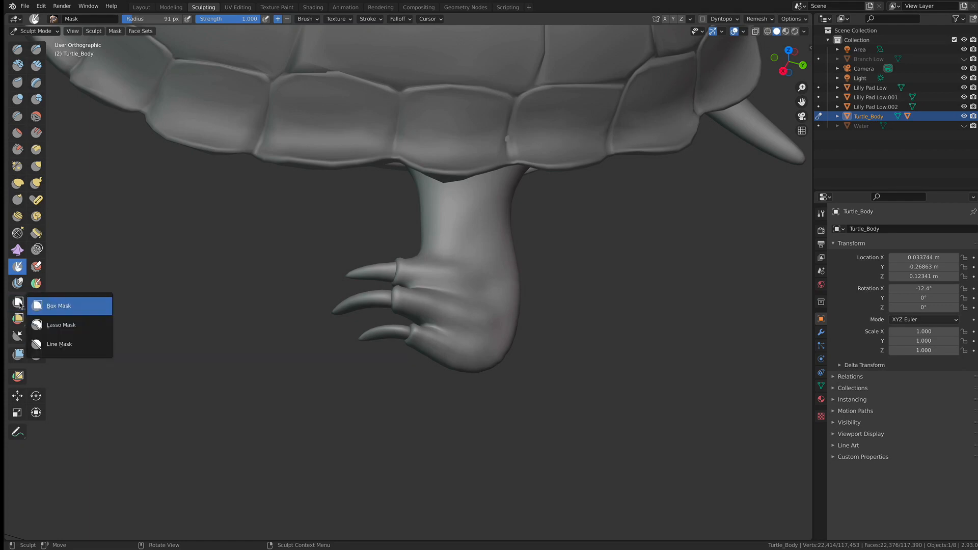
pyautogui.click(71, 326)
pyautogui.moveTo(373, 235)
pyautogui.mouseDown()
pyautogui.moveTo(313, 240)
pyautogui.moveTo(327, 408)
pyautogui.moveTo(603, 311)
pyautogui.moveTo(359, 228)
pyautogui.moveTo(322, 231)
pyautogui.mouseUp()
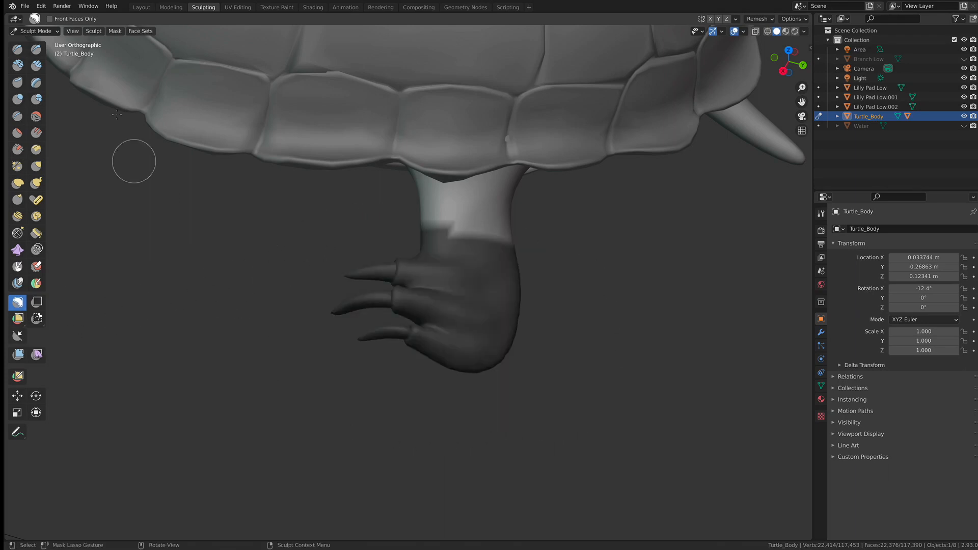
pyautogui.click(119, 32)
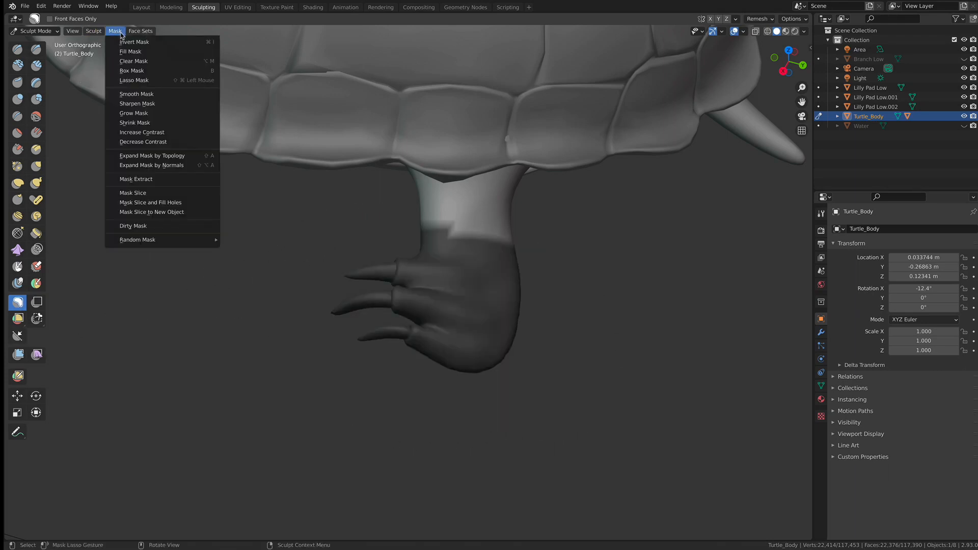
pyautogui.click(133, 61)
# Mask the whole hind foot with Line Mask, placing the line across the leg above the claws
pyautogui.moveTo(21, 305); pyautogui.dragTo(63, 343)
pyautogui.moveTo(155, 237); pyautogui.dragTo(665, 315)
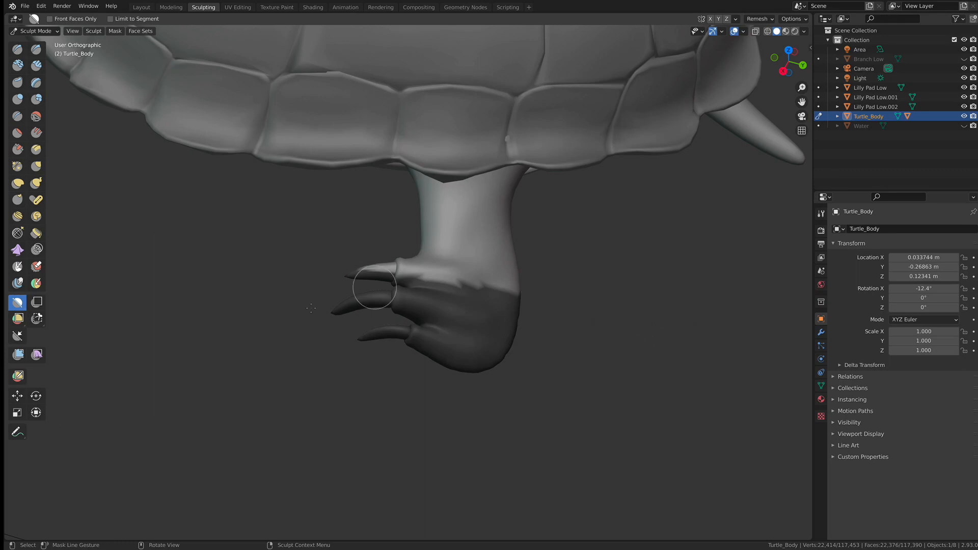
pyautogui.hotkey('ctrl', 'z')
pyautogui.moveTo(222, 218); pyautogui.dragTo(689, 250)
pyautogui.moveTo(519, 288); pyautogui.dragTo(452, 277, button='middle')
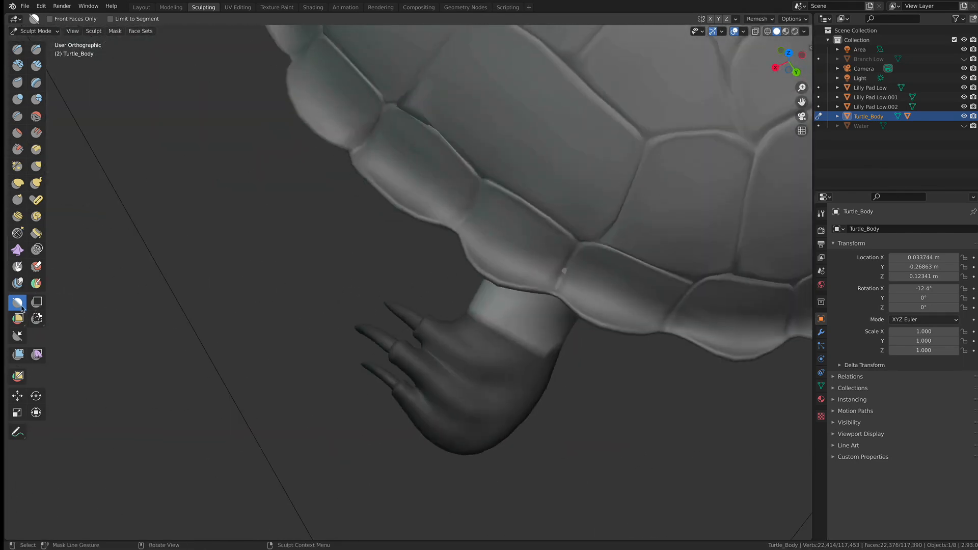
# Extend the mask over the hind foot and higher up the leg toward the shell with Box Mask
pyautogui.moveTo(20, 308); pyautogui.dragTo(56, 307)
pyautogui.moveTo(187, 332); pyautogui.dragTo(240, 321, button='middle')
pyautogui.moveTo(281, 195); pyautogui.dragTo(606, 413)
pyautogui.moveTo(606, 413)
pyautogui.mouseDown(button='middle')
pyautogui.moveTo(479, 369)
pyautogui.moveTo(503, 378)
pyautogui.moveTo(430, 337)
pyautogui.moveTo(431, 352)
pyautogui.mouseUp(button='middle')
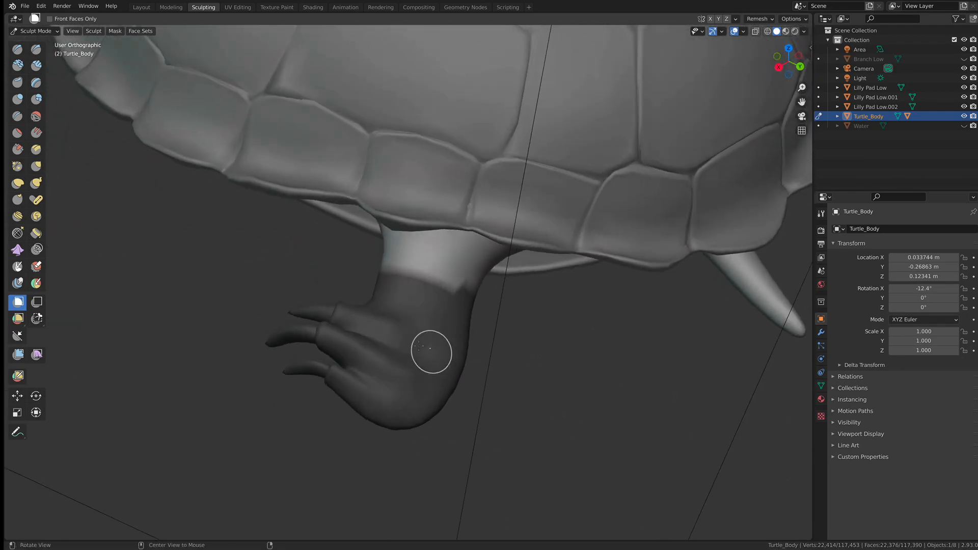
pyautogui.moveTo(359, 296); pyautogui.dragTo(340, 276, button='middle')
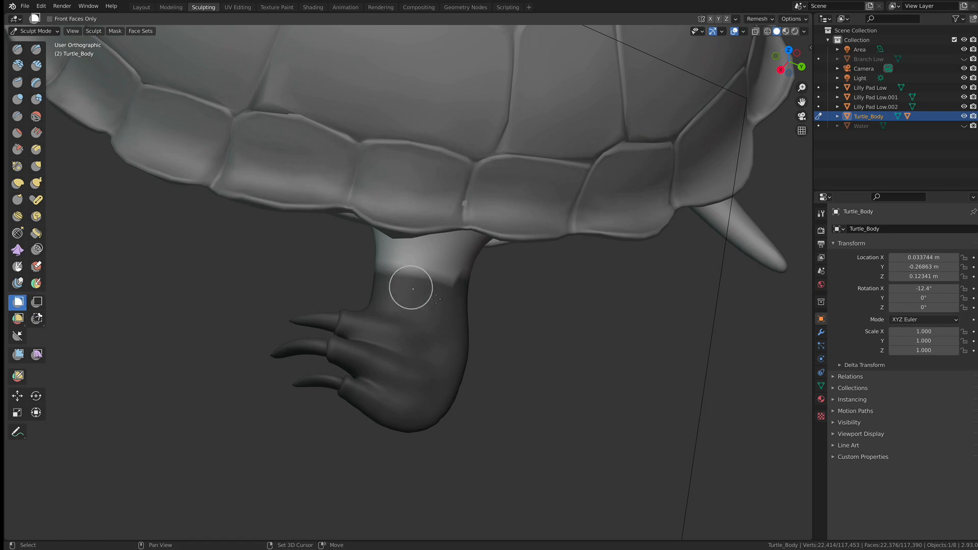
pyautogui.moveTo(243, 252)
pyautogui.mouseDown()
pyautogui.moveTo(407, 313)
pyautogui.moveTo(496, 386)
pyautogui.mouseUp()
pyautogui.moveTo(497, 388)
pyautogui.mouseDown(button='middle')
pyautogui.moveTo(469, 353)
pyautogui.moveTo(370, 288)
pyautogui.moveTo(316, 286)
pyautogui.moveTo(448, 326)
pyautogui.moveTo(425, 322)
pyautogui.mouseUp(button='middle')
pyautogui.scroll(2, 362, 316)
pyautogui.keyDown('shift'); pyautogui.moveTo(362, 316); pyautogui.dragTo(434, 339, button='middle'); pyautogui.keyUp('shift')
# Smooth the mask on the hind leg twice to soften its edge, and check the falloff from several sides
pyautogui.click(115, 32)
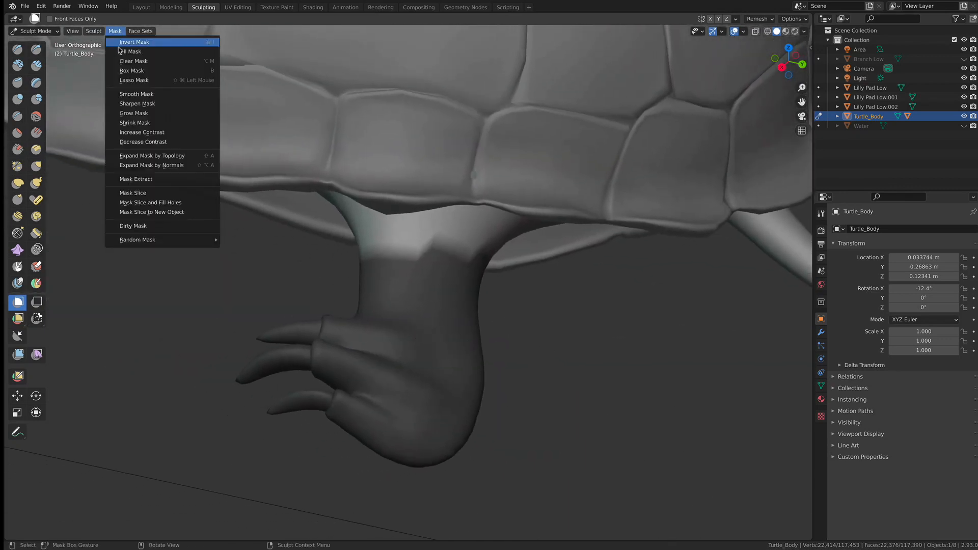
pyautogui.click(143, 96)
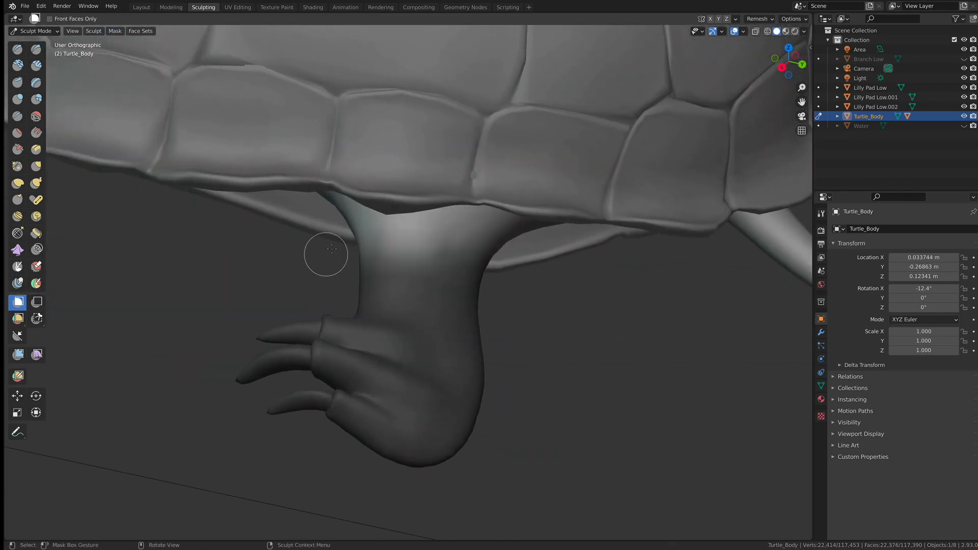
pyautogui.click(115, 31)
pyautogui.click(143, 94)
pyautogui.moveTo(201, 142)
pyautogui.mouseDown(button='middle')
pyautogui.moveTo(413, 234)
pyautogui.moveTo(356, 214)
pyautogui.mouseUp(button='middle')
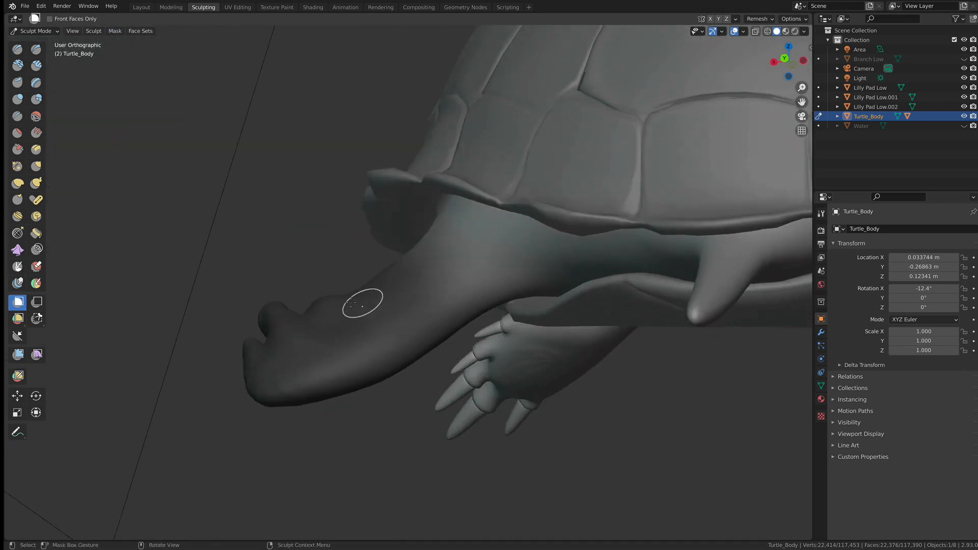
pyautogui.moveTo(439, 246); pyautogui.dragTo(408, 284, button='middle')
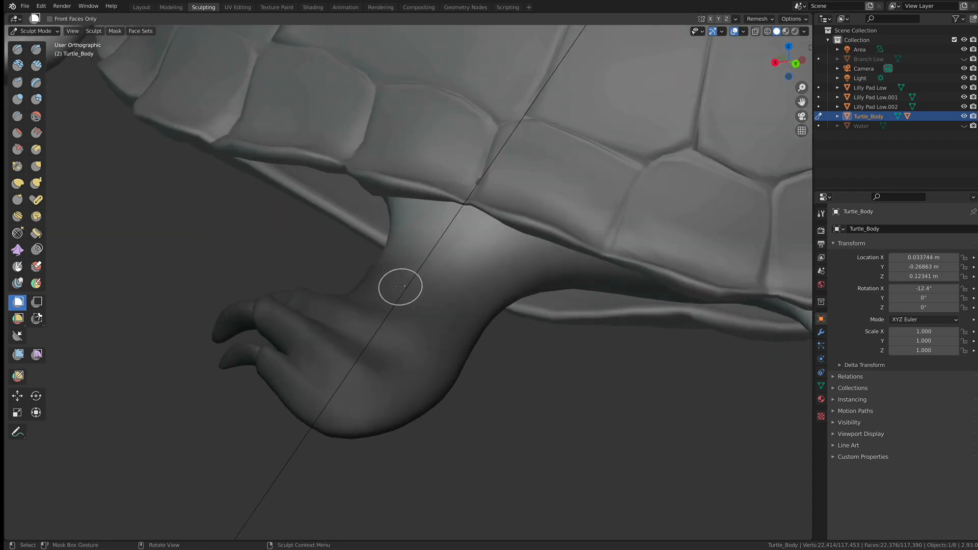
pyautogui.moveTo(368, 292); pyautogui.dragTo(345, 315, button='middle')
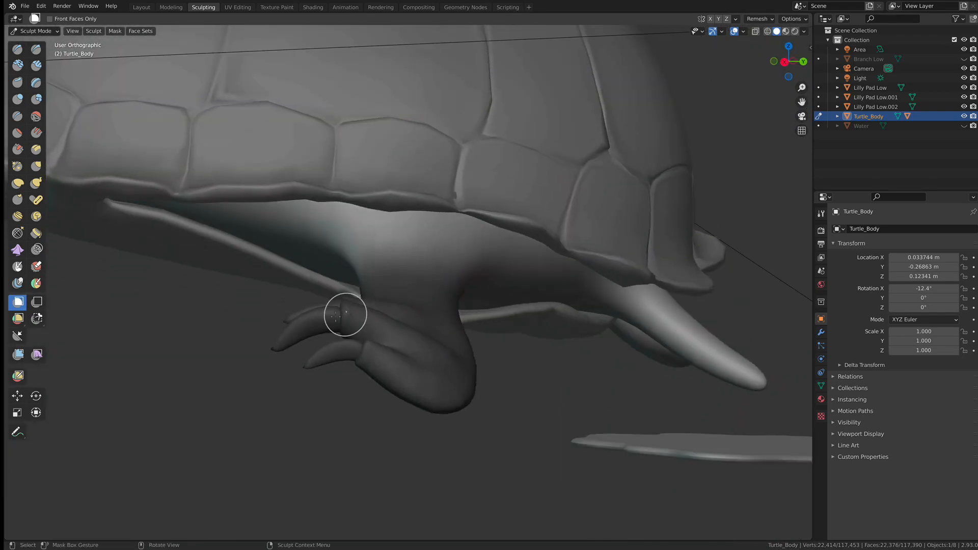
# Activate the Rotate tool, undo a trial rotation, and invert the mask so only the hind foot is editable
pyautogui.click(35, 399)
pyautogui.moveTo(411, 289); pyautogui.dragTo(362, 302, button='middle')
pyautogui.moveTo(591, 264); pyautogui.dragTo(591, 276)
pyautogui.hotkey('ctrl', 'z')
pyautogui.click(115, 31)
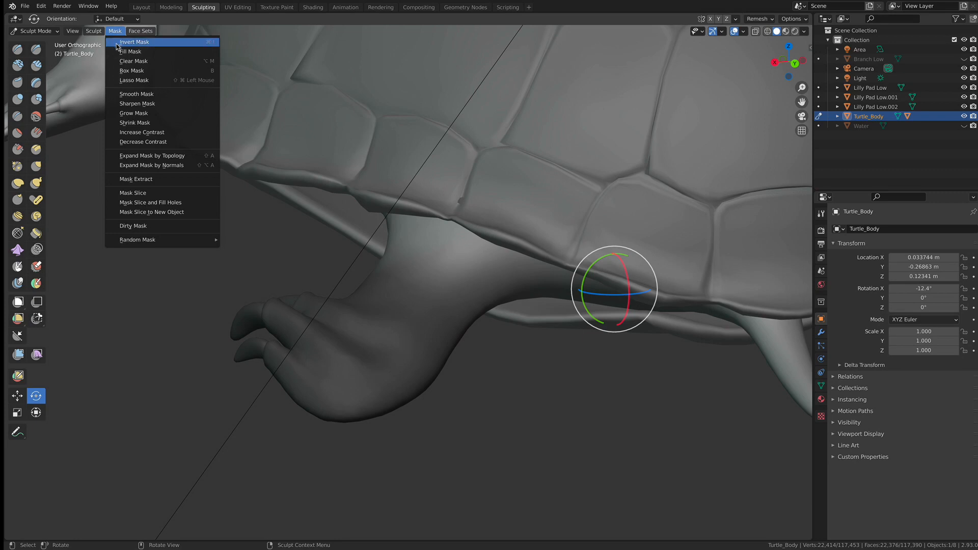
pyautogui.click(130, 65)
# Try rotating the unmasked hind foot around the existing pivot, and undo the last rotation
pyautogui.moveTo(594, 266)
pyautogui.mouseDown()
pyautogui.moveTo(586, 279)
pyautogui.moveTo(600, 256)
pyautogui.moveTo(591, 283)
pyautogui.moveTo(591, 259)
pyautogui.moveTo(587, 273)
pyautogui.mouseUp()
pyautogui.scroll(-3, 438, 264)
pyautogui.moveTo(439, 265); pyautogui.dragTo(357, 255, button='middle')
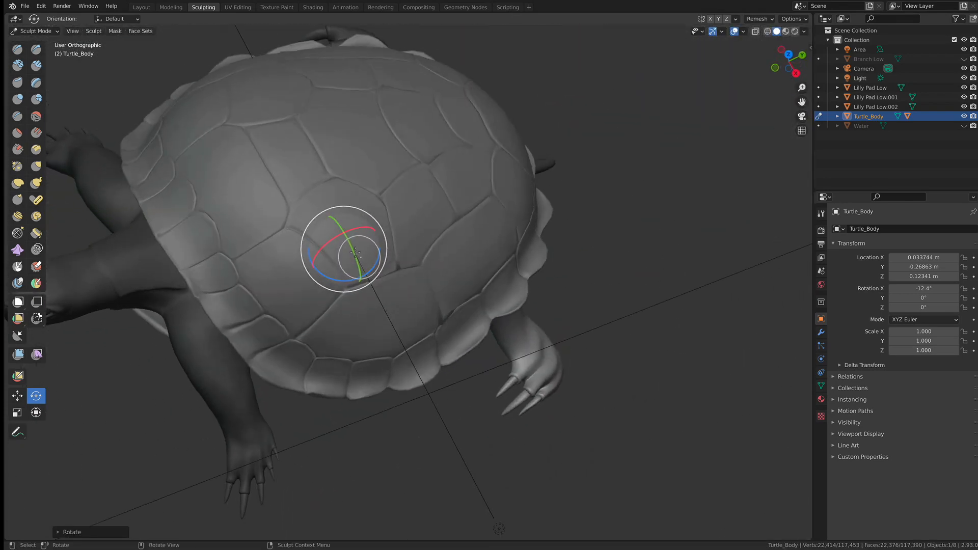
pyautogui.moveTo(355, 255)
pyautogui.mouseDown()
pyautogui.moveTo(344, 272)
pyautogui.moveTo(340, 240)
pyautogui.moveTo(351, 262)
pyautogui.mouseUp()
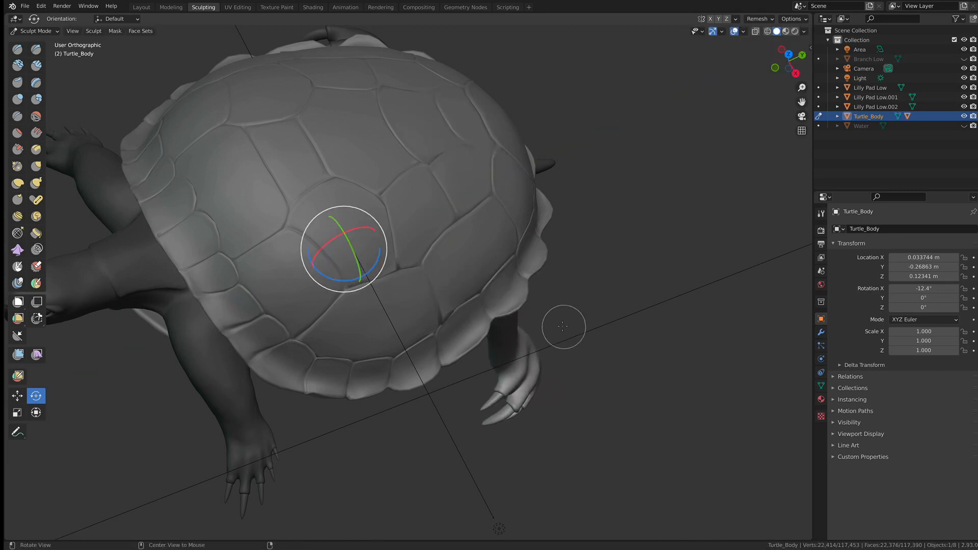
pyautogui.keyDown('shift'); pyautogui.moveTo(561, 328); pyautogui.dragTo(450, 264, button='middle'); pyautogui.keyUp('shift')
pyautogui.hotkey('ctrl', 'z')
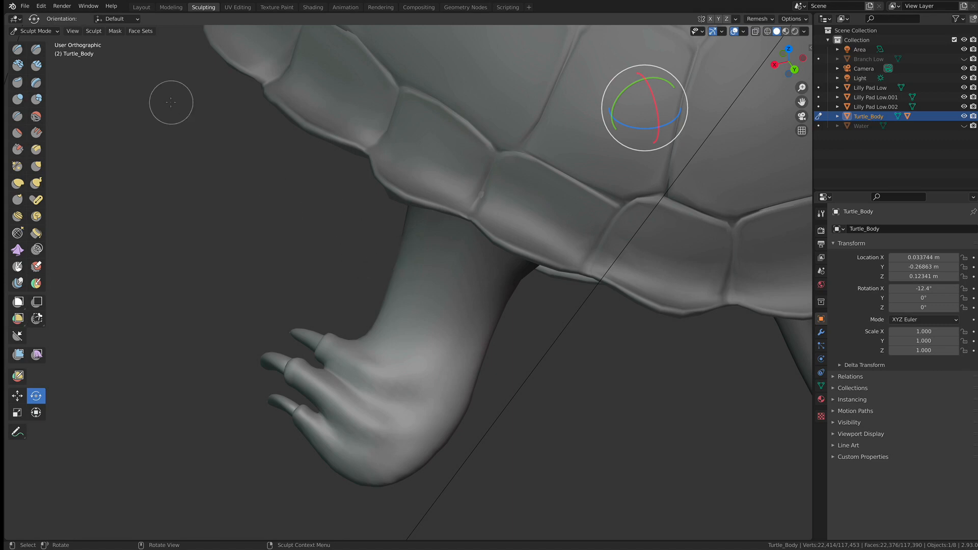
# Set the sculpt pivot to the mask border on the hind leg
pyautogui.click(118, 32)
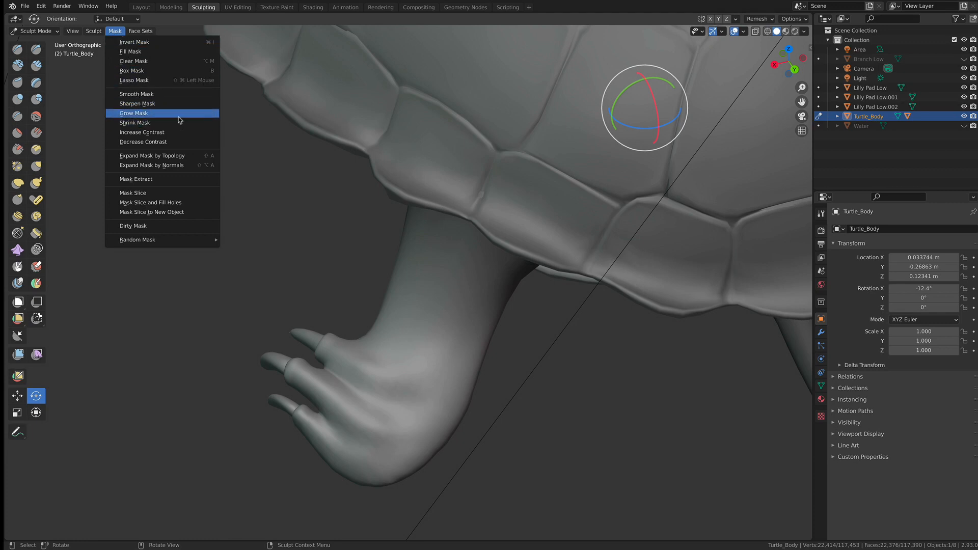
pyautogui.click(96, 35)
pyautogui.click(97, 31)
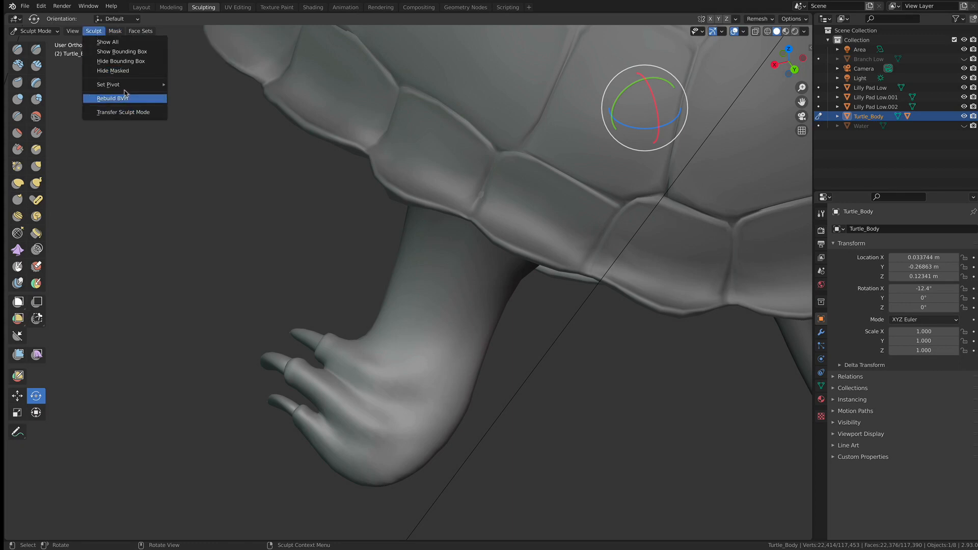
pyautogui.click(115, 33)
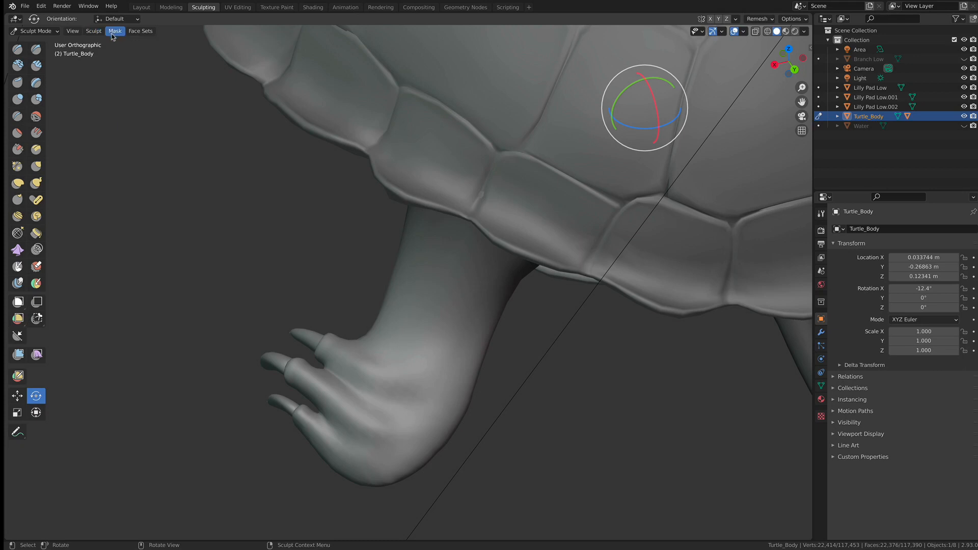
pyautogui.click(93, 32)
pyautogui.moveTo(108, 84)
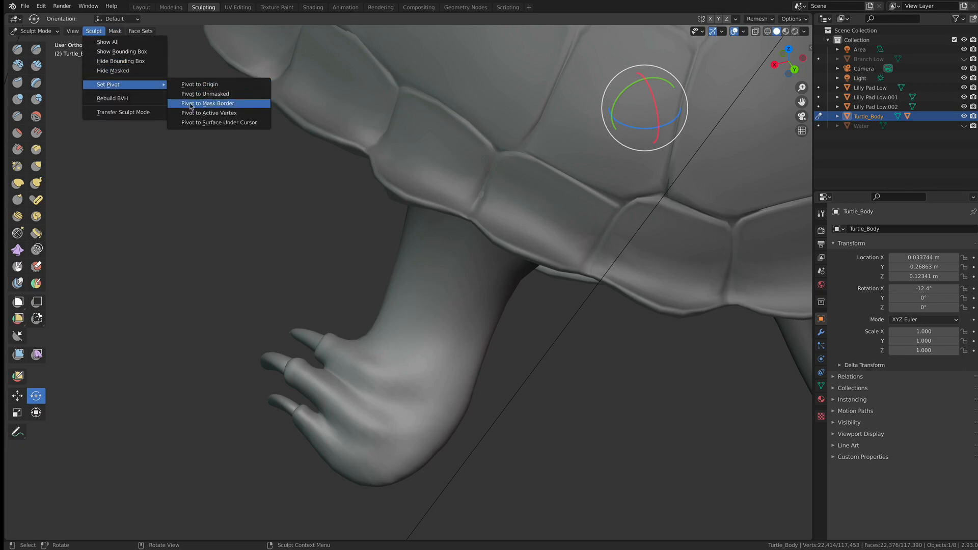
pyautogui.click(225, 106)
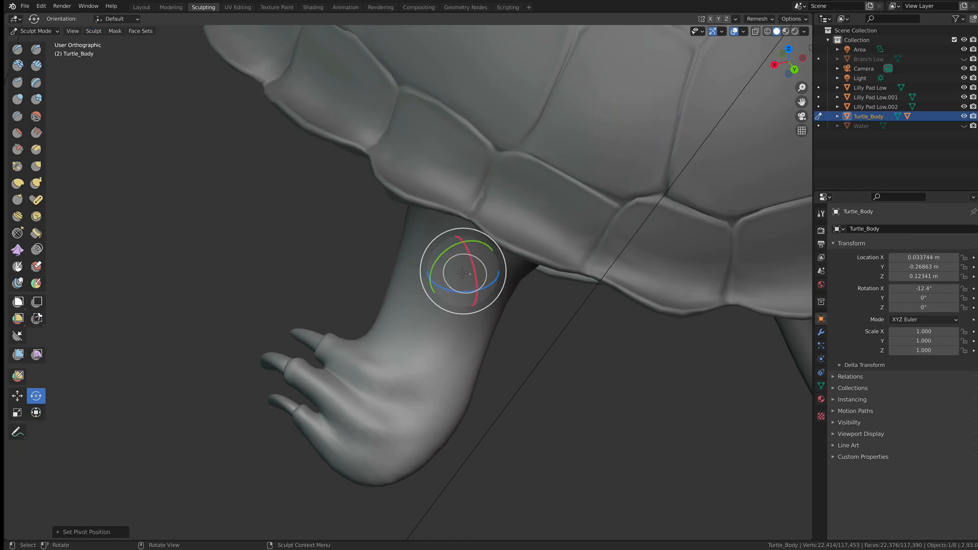
# Try rotating the hind foot about the mask-border pivot from two sides, and undo the rotation
pyautogui.moveTo(542, 299); pyautogui.dragTo(598, 293, button='middle')
pyautogui.moveTo(502, 224)
pyautogui.mouseDown()
pyautogui.moveTo(488, 224)
pyautogui.moveTo(501, 191)
pyautogui.moveTo(491, 219)
pyautogui.mouseUp()
pyautogui.moveTo(492, 218); pyautogui.dragTo(447, 203, button='middle')
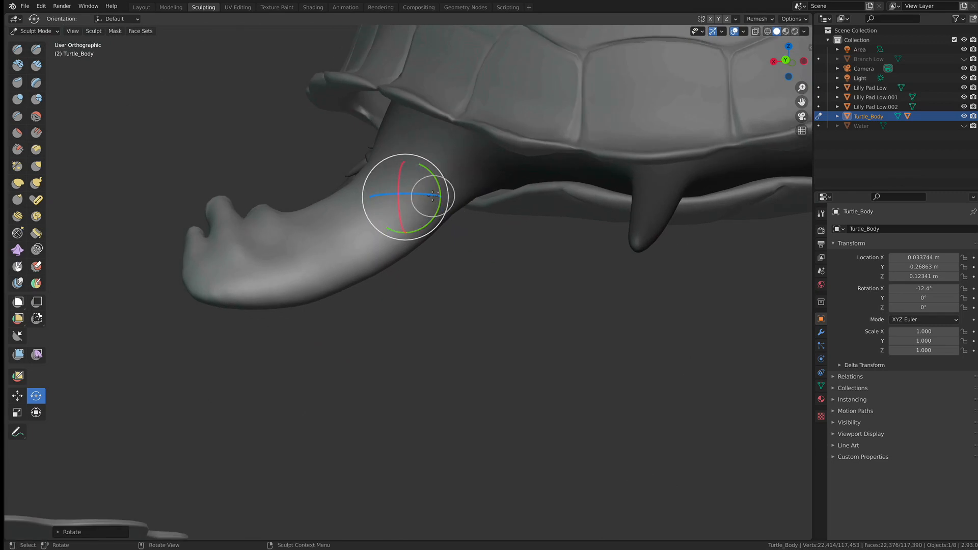
pyautogui.moveTo(434, 205); pyautogui.dragTo(431, 190)
pyautogui.keyDown('alt'); pyautogui.moveTo(367, 190); pyautogui.dragTo(496, 227); pyautogui.keyUp('alt')
pyautogui.hotkey('ctrl', 'z')
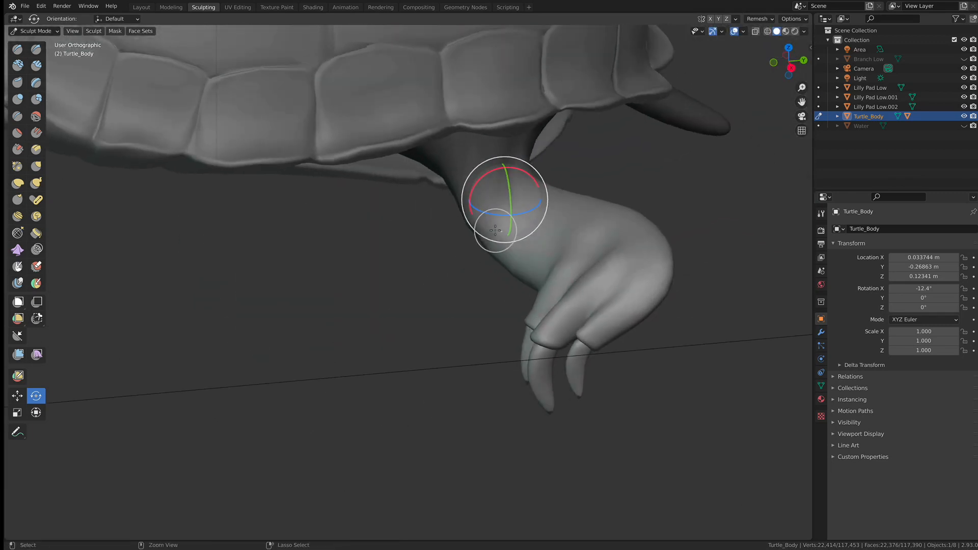
# Try the Global, Normal and Gimbal orientations in turn for the Rotate gizmo on the hind leg
pyautogui.keyDown('alt'); pyautogui.moveTo(347, 194); pyautogui.dragTo(387, 219); pyautogui.keyUp('alt')
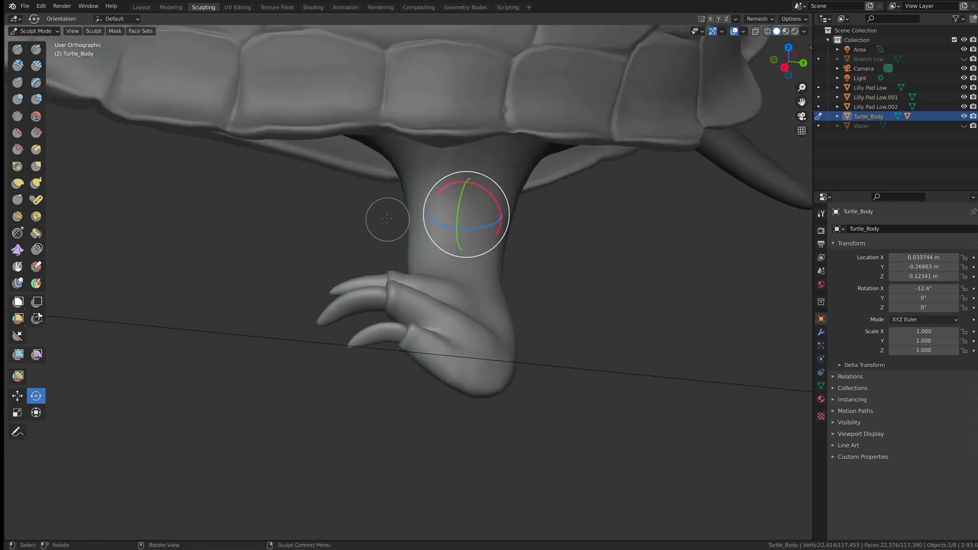
pyautogui.keyDown('alt'); pyautogui.moveTo(531, 243); pyautogui.dragTo(463, 235); pyautogui.keyUp('alt')
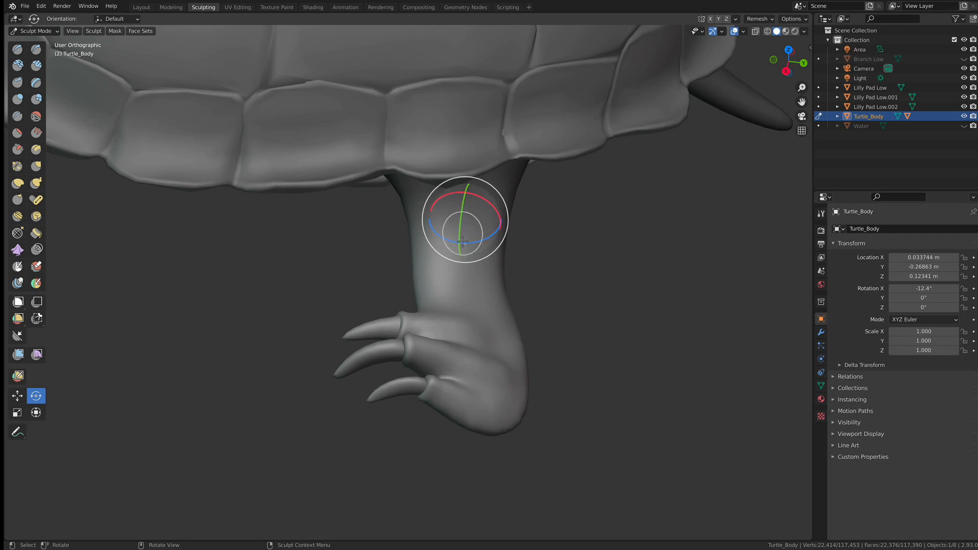
pyautogui.click(117, 20)
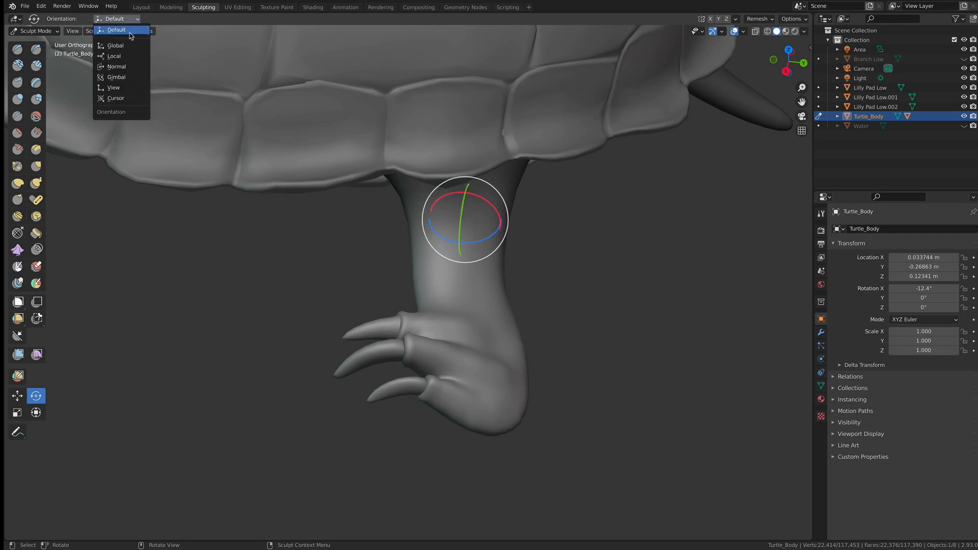
pyautogui.click(123, 46)
pyautogui.moveTo(298, 160); pyautogui.dragTo(238, 89, button='middle')
pyautogui.click(110, 21)
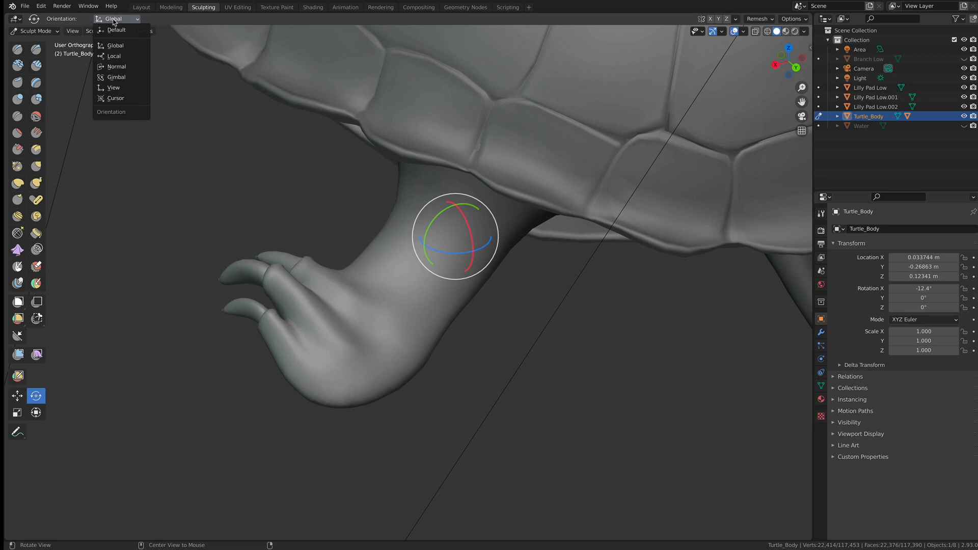
pyautogui.click(117, 66)
pyautogui.moveTo(298, 210); pyautogui.dragTo(126, 42, button='middle')
pyautogui.click(121, 22)
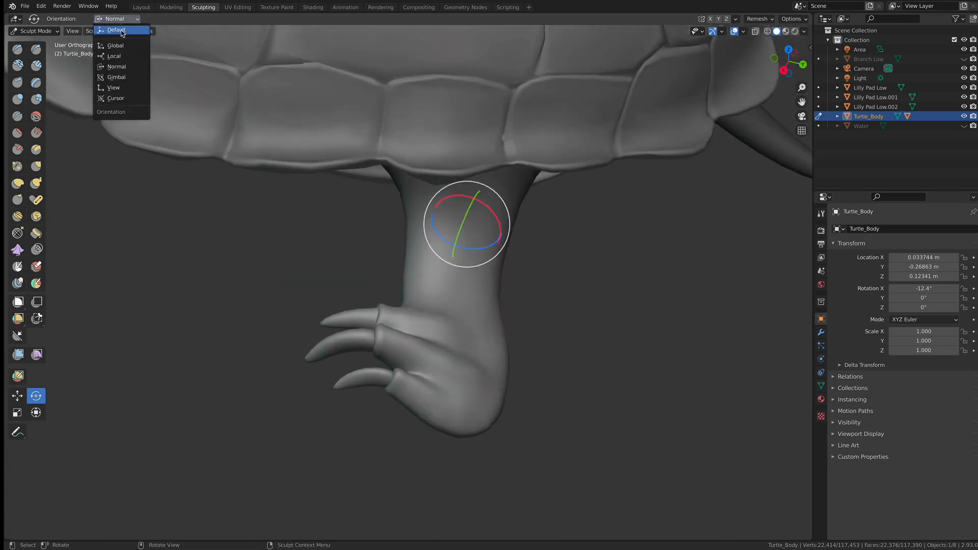
pyautogui.click(119, 76)
pyautogui.moveTo(327, 192); pyautogui.dragTo(326, 199, button='middle')
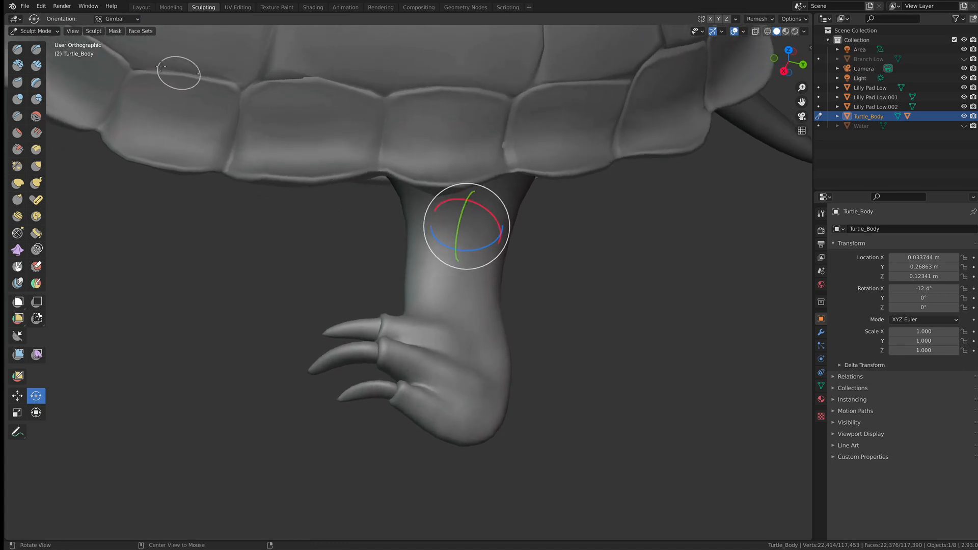
# Set the Rotate gizmo's orientation to View
pyautogui.click(126, 20)
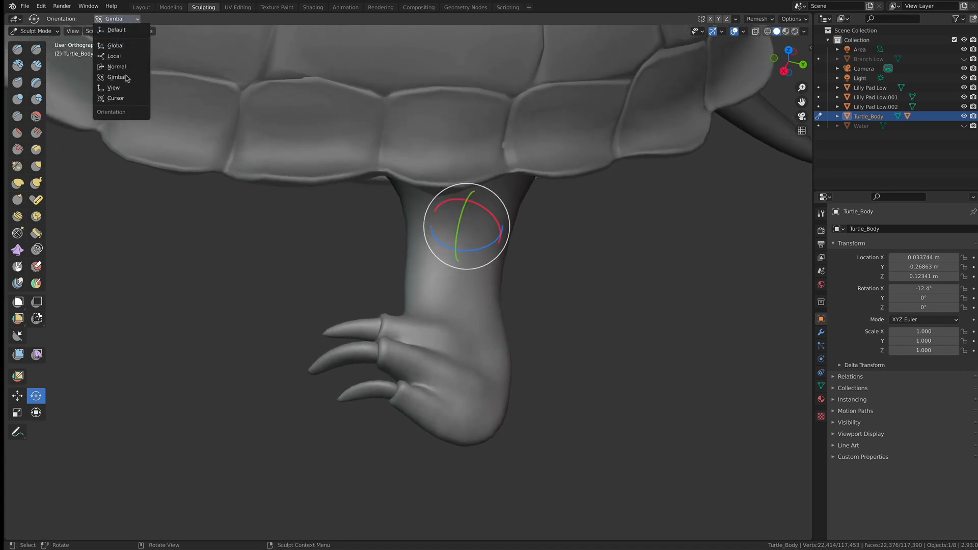
pyautogui.click(116, 89)
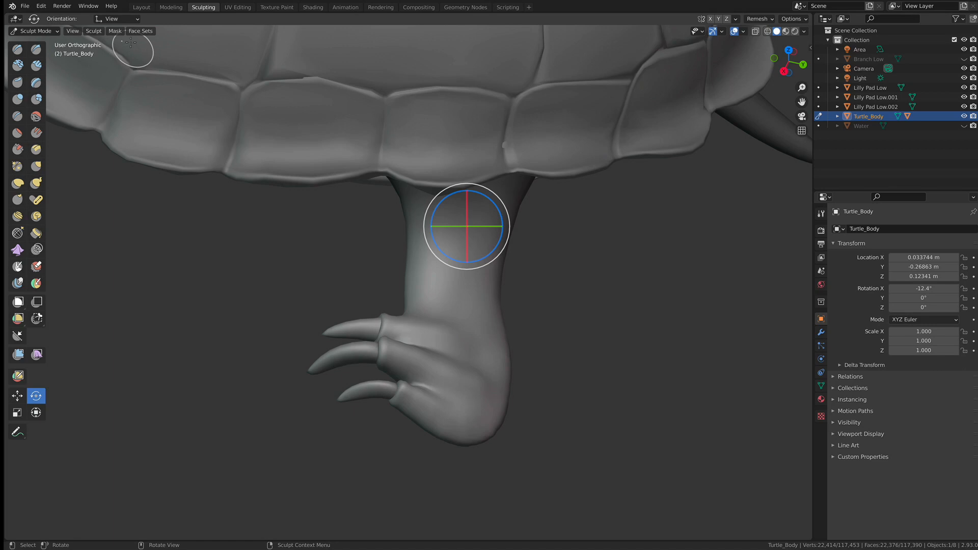
pyautogui.click(117, 19)
pyautogui.click(116, 89)
pyautogui.moveTo(331, 240); pyautogui.dragTo(327, 243, button='middle')
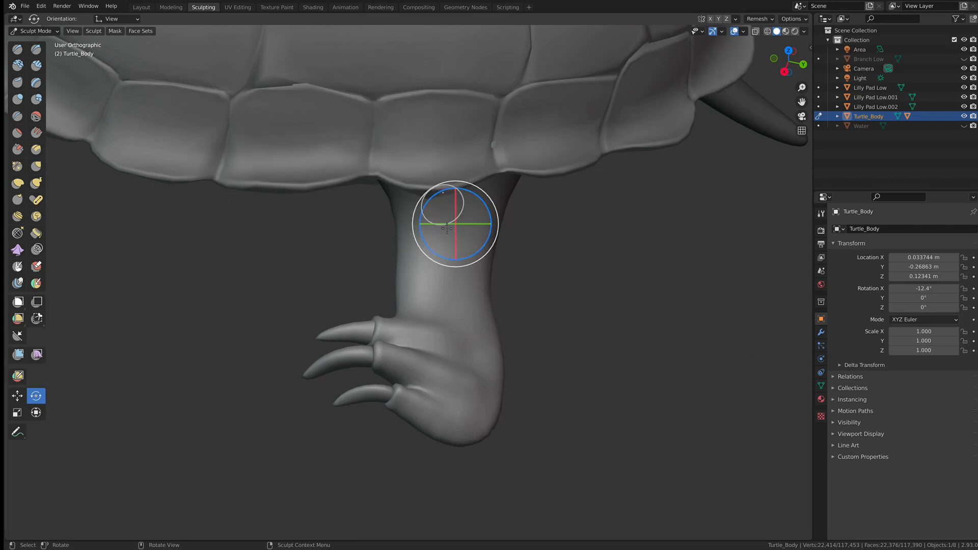
# Try rotating the hind foot with the view-aligned gizmo from two angles, and undo both rotations
pyautogui.moveTo(455, 200)
pyautogui.mouseDown()
pyautogui.moveTo(457, 212)
pyautogui.moveTo(454, 194)
pyautogui.moveTo(420, 204)
pyautogui.mouseUp()
pyautogui.moveTo(603, 257); pyautogui.dragTo(458, 185, button='middle')
pyautogui.moveTo(495, 269)
pyautogui.mouseDown(button='middle')
pyautogui.moveTo(601, 253)
pyautogui.moveTo(510, 263)
pyautogui.mouseUp(button='middle')
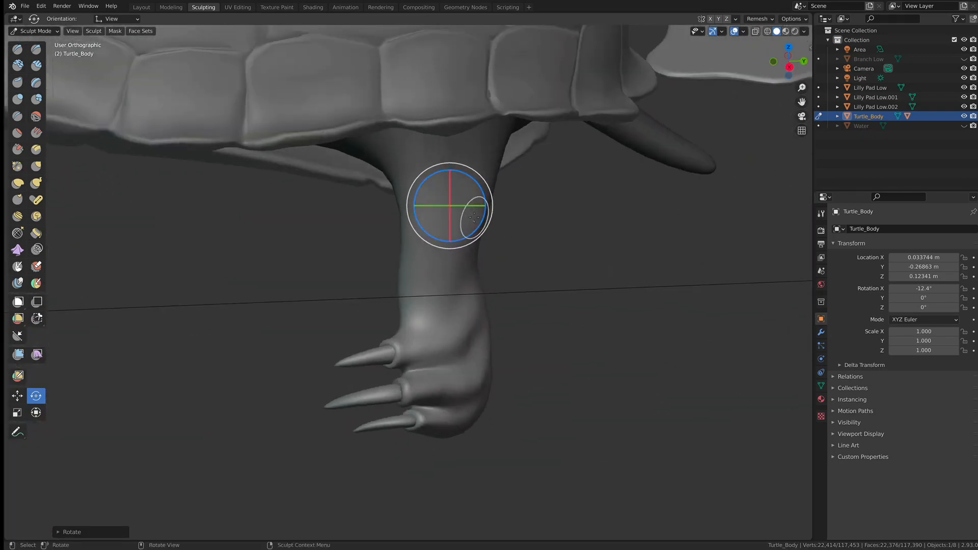
pyautogui.moveTo(481, 219)
pyautogui.mouseDown()
pyautogui.moveTo(456, 200)
pyautogui.moveTo(465, 220)
pyautogui.mouseUp()
pyautogui.moveTo(465, 219); pyautogui.dragTo(472, 227, button='middle')
pyautogui.hotkey('ctrl', 'z')
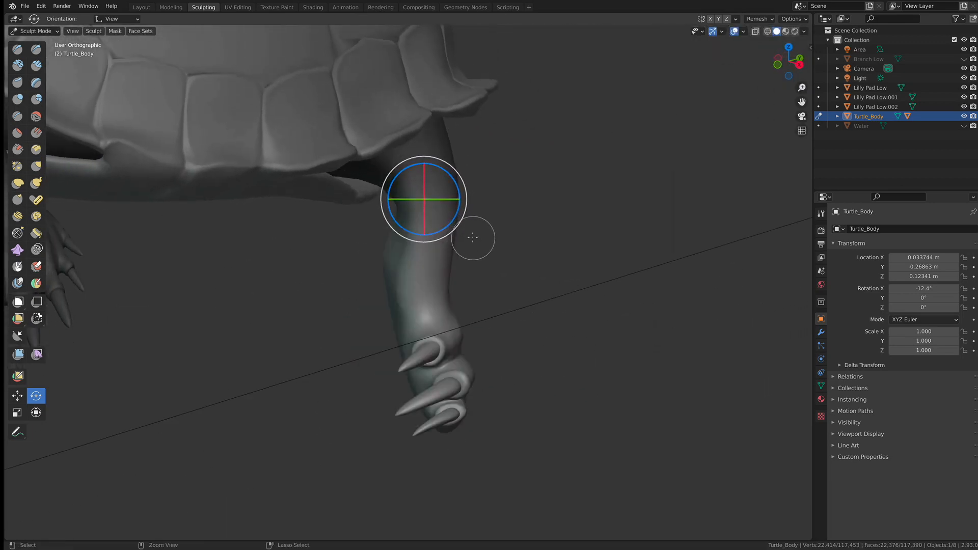
pyautogui.hotkey('ctrl', 'z')
# Rotate the hind foot about the view axis as seen from behind, and check the pose from the side
pyautogui.moveTo(541, 203); pyautogui.dragTo(376, 194, button='middle')
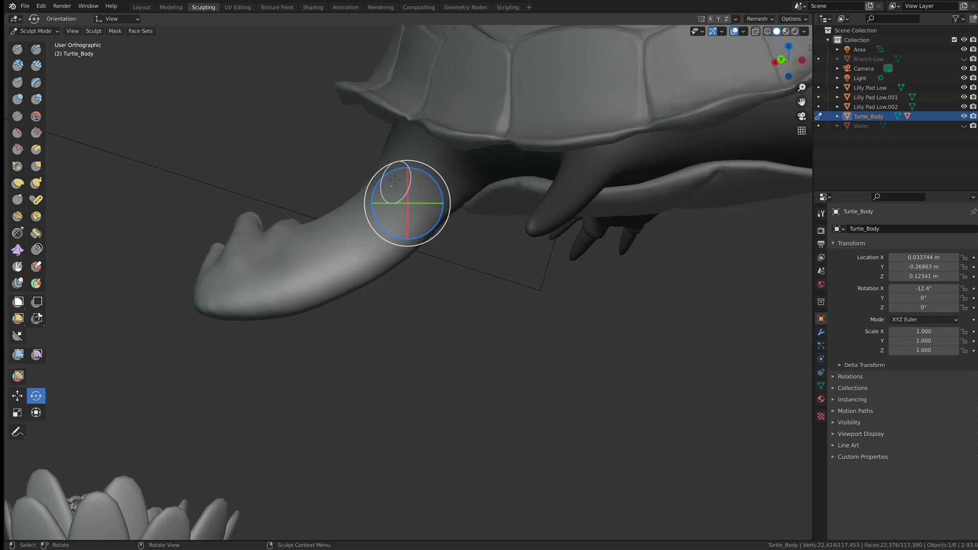
pyautogui.moveTo(392, 174); pyautogui.dragTo(418, 188)
pyautogui.moveTo(430, 185); pyautogui.dragTo(409, 261, button='middle')
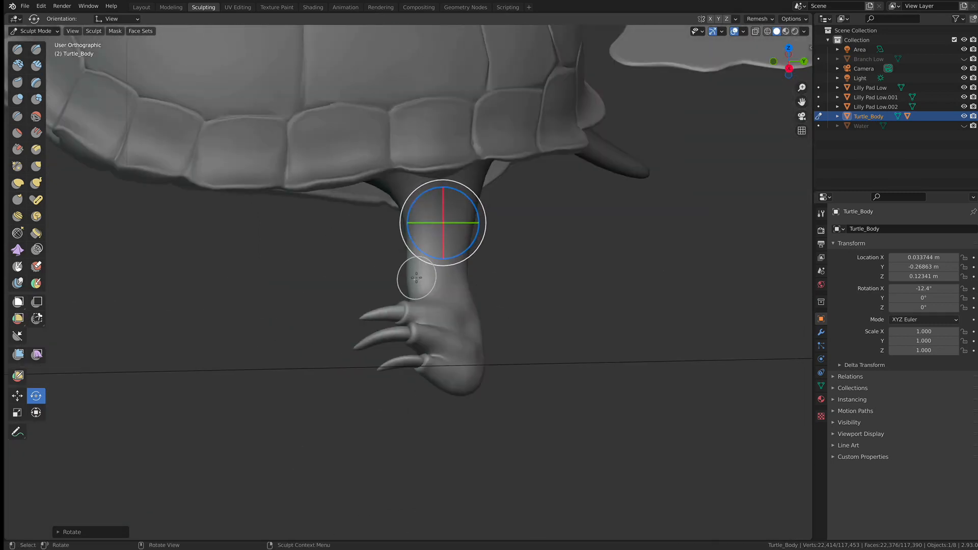
pyautogui.moveTo(485, 234)
pyautogui.mouseDown(button='middle')
pyautogui.moveTo(513, 263)
pyautogui.moveTo(471, 275)
pyautogui.mouseUp(button='middle')
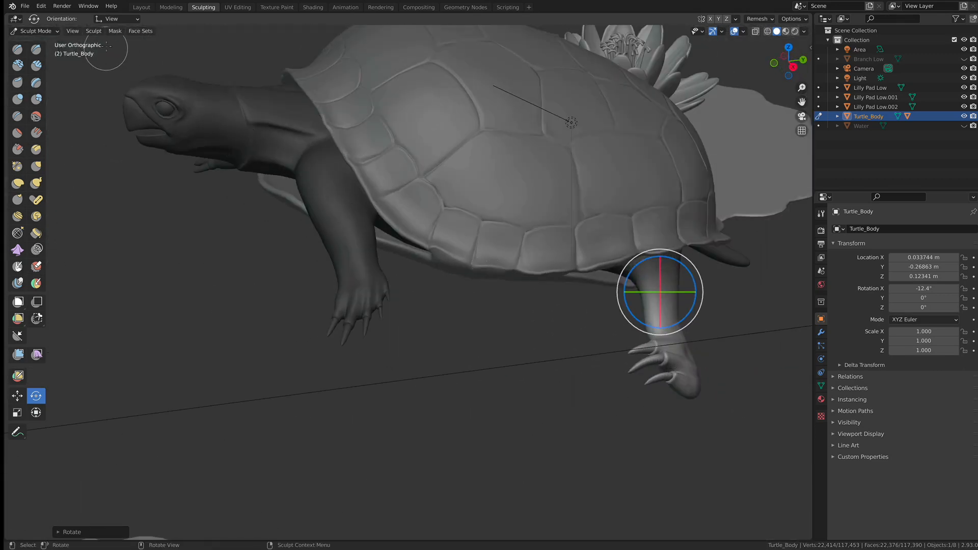
# Clear the mask from the turtle's body
pyautogui.click(115, 32)
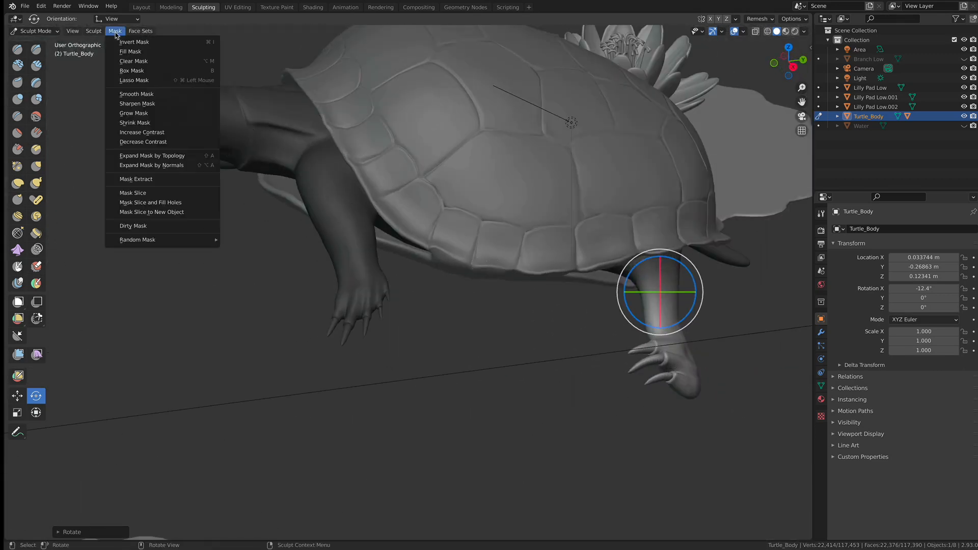
pyautogui.click(136, 65)
pyautogui.scroll(-2, 241, 232)
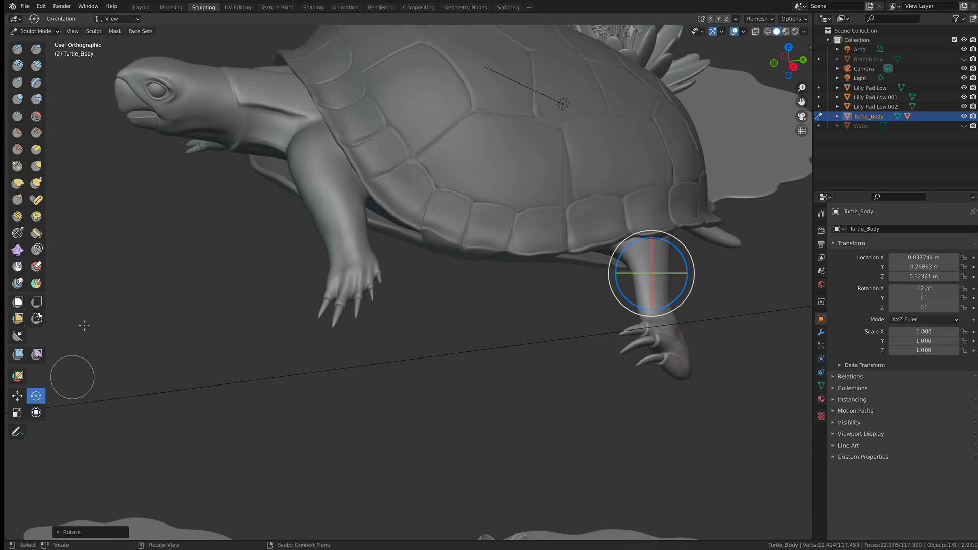
# Frame the turtle's front leg, activate the Pose brush, and view the leg from the front
pyautogui.keyDown('shift'); pyautogui.moveTo(220, 225); pyautogui.dragTo(255, 229, button='middle'); pyautogui.keyUp('shift')
pyautogui.keyDown('shift'); pyautogui.moveTo(342, 221); pyautogui.dragTo(197, 366, button='middle'); pyautogui.keyUp('shift')
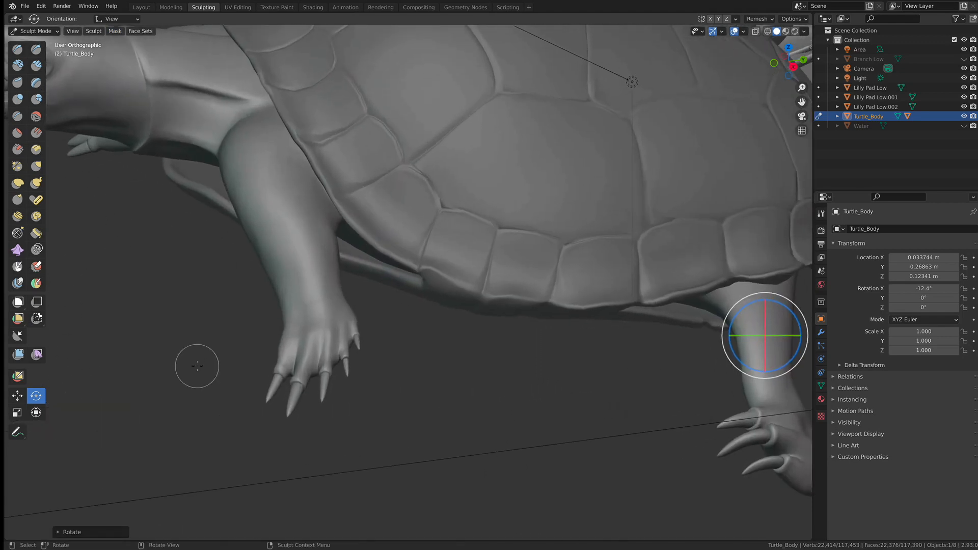
pyautogui.keyDown('alt'); pyautogui.moveTo(224, 301); pyautogui.dragTo(249, 320); pyautogui.keyUp('alt')
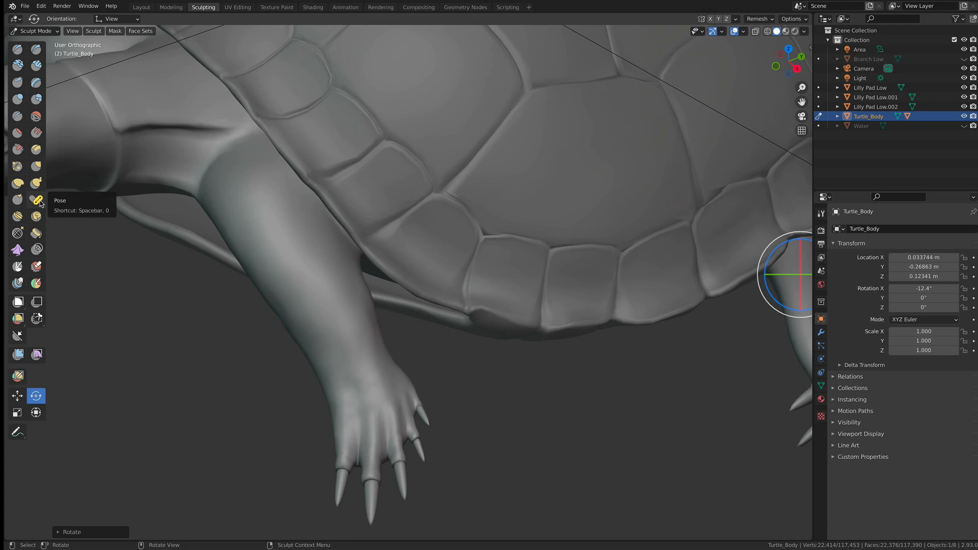
pyautogui.click(38, 200)
pyautogui.moveTo(277, 268); pyautogui.dragTo(323, 269, button='middle')
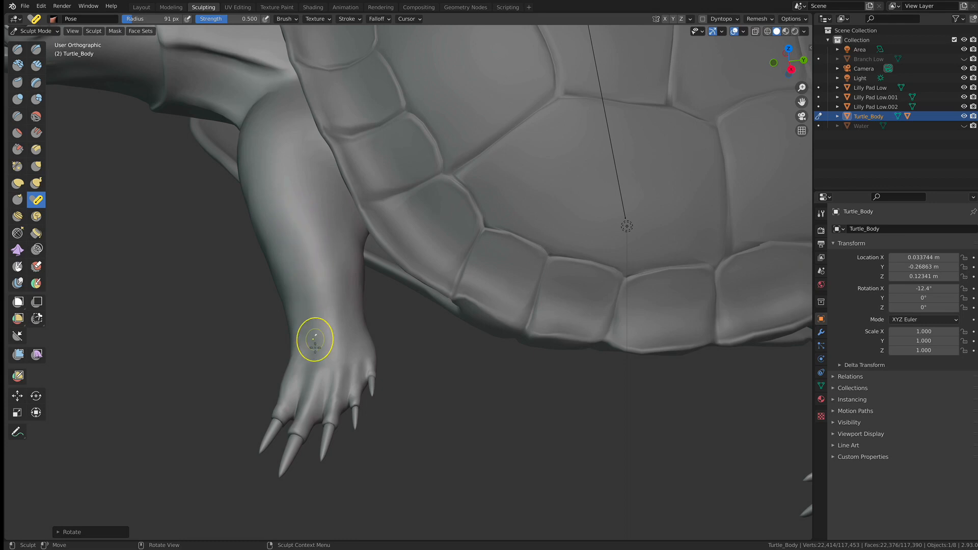
pyautogui.moveTo(307, 291); pyautogui.dragTo(487, 241, button='middle')
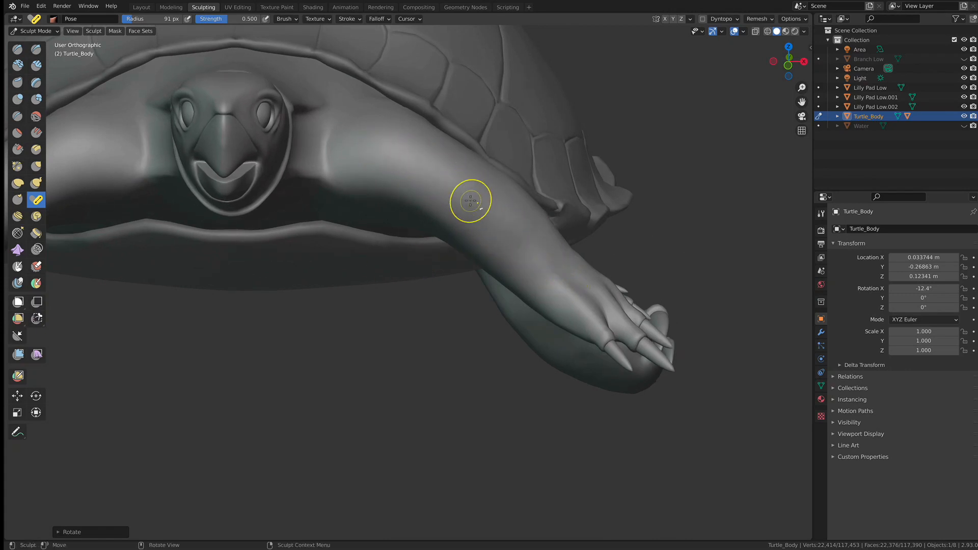
# Enlarge the Pose brush radius to 223 px and preview its reach on the front foot
pyautogui.press('f')
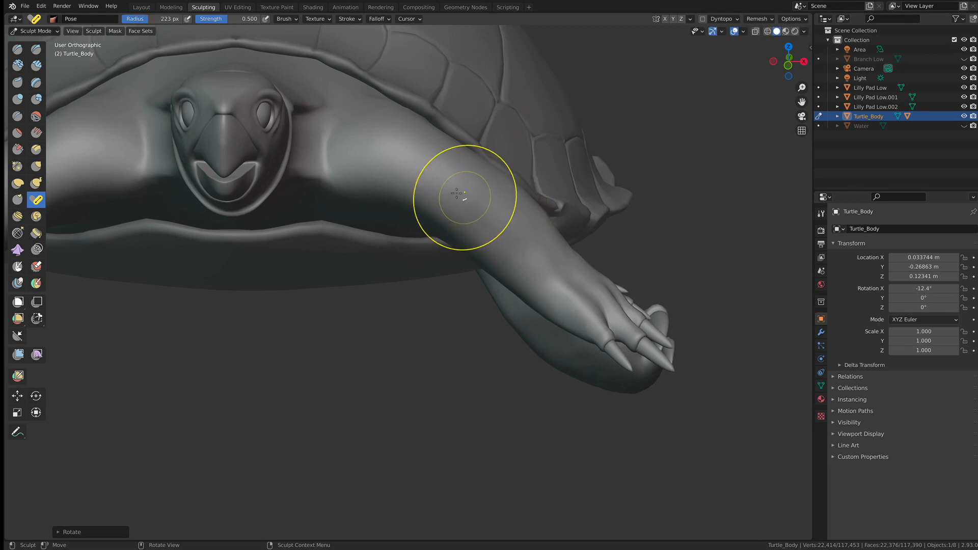
pyautogui.click(454, 191)
pyautogui.moveTo(557, 283)
pyautogui.mouseDown()
pyautogui.moveTo(568, 290)
pyautogui.moveTo(560, 273)
pyautogui.mouseUp()
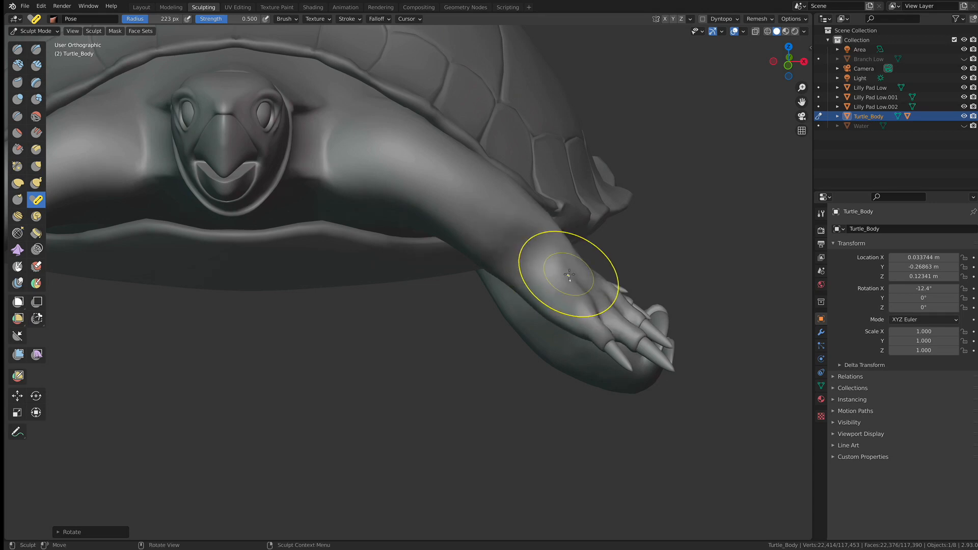
pyautogui.moveTo(589, 266); pyautogui.dragTo(285, 252, button='middle')
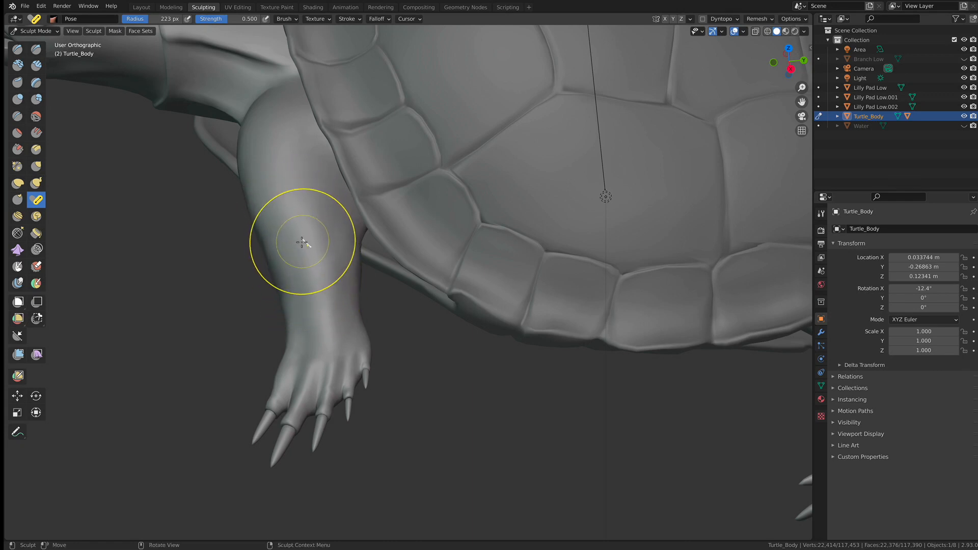
# Enlarge the Pose brush radius to 413 px and preview its pivot along the front leg
pyautogui.press('f')
pyautogui.click(347, 243)
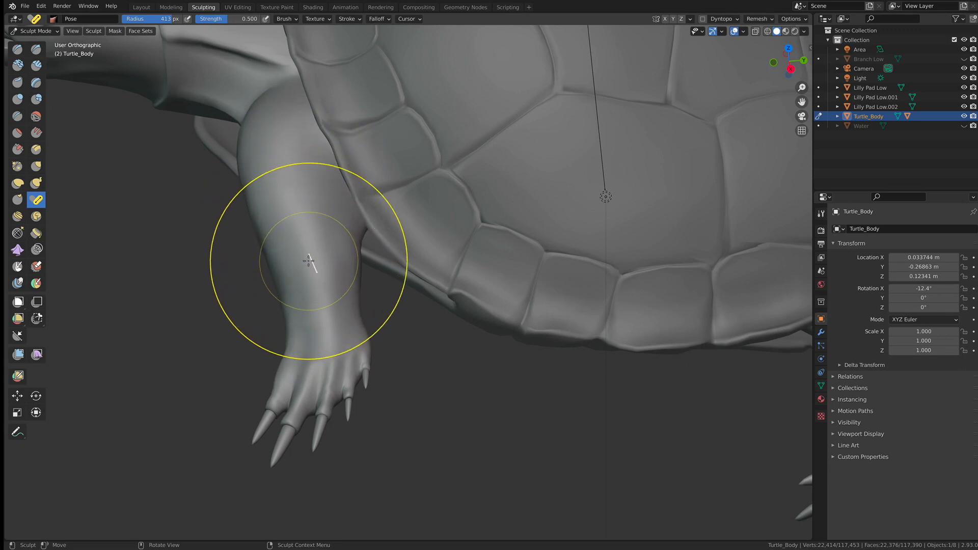
pyautogui.moveTo(310, 263)
pyautogui.mouseDown()
pyautogui.moveTo(288, 329)
pyautogui.moveTo(323, 275)
pyautogui.moveTo(354, 270)
pyautogui.moveTo(321, 271)
pyautogui.moveTo(308, 285)
pyautogui.moveTo(346, 273)
pyautogui.moveTo(311, 306)
pyautogui.moveTo(327, 295)
pyautogui.mouseUp()
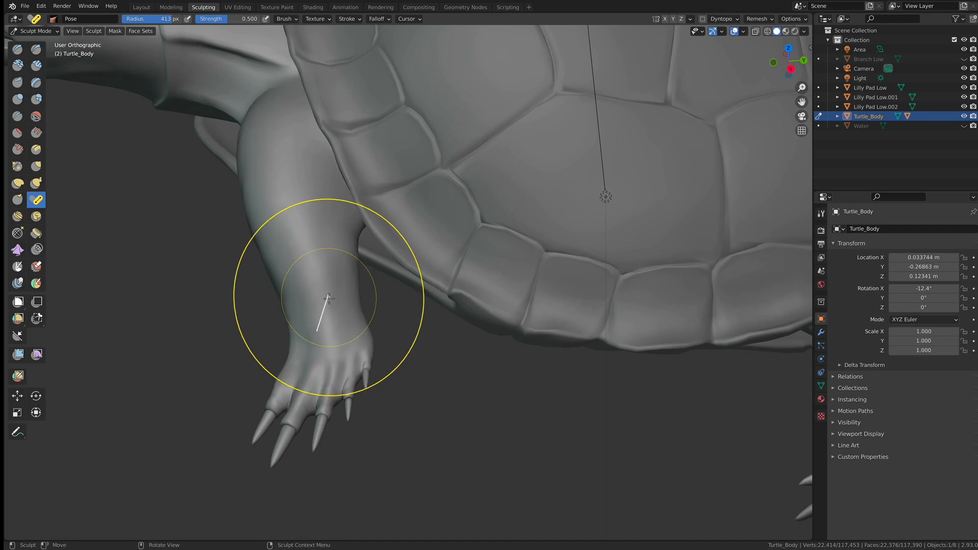
# Set the Pose brush's Pose IK Segments to 5 and preview the bone chain on the front leg
pyautogui.click(822, 214)
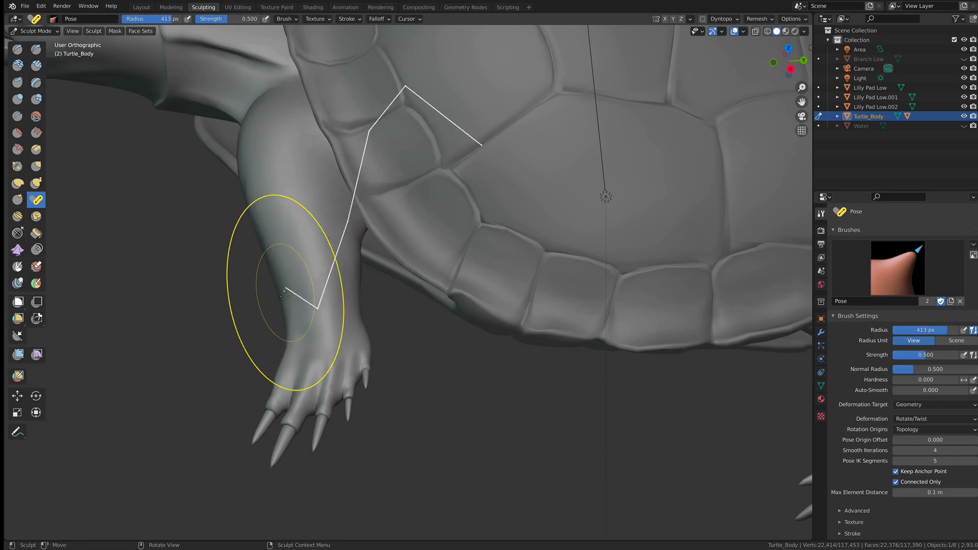
pyautogui.moveTo(291, 291); pyautogui.dragTo(329, 291, button='middle')
pyautogui.moveTo(315, 292)
pyautogui.mouseDown()
pyautogui.moveTo(327, 313)
pyautogui.moveTo(326, 273)
pyautogui.mouseUp()
# Bend the front leg and foot with the Pose brush, using the multi-segment IK chain
pyautogui.moveTo(326, 272)
pyautogui.mouseDown(button='middle')
pyautogui.moveTo(414, 326)
pyautogui.moveTo(417, 291)
pyautogui.moveTo(377, 270)
pyautogui.mouseUp(button='middle')
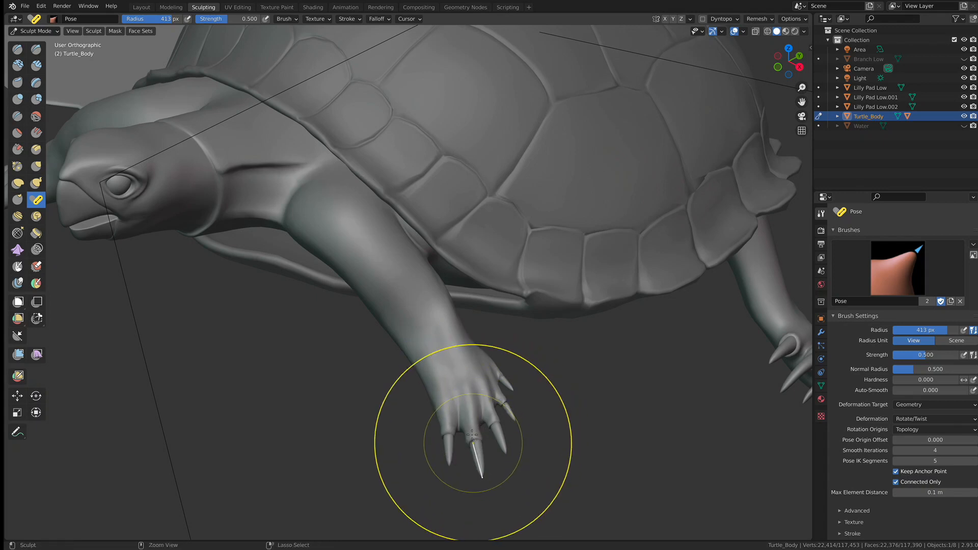
pyautogui.moveTo(494, 418); pyautogui.dragTo(424, 420)
pyautogui.moveTo(423, 350)
pyautogui.mouseDown()
pyautogui.moveTo(406, 373)
pyautogui.moveTo(390, 367)
pyautogui.moveTo(467, 338)
pyautogui.moveTo(461, 377)
pyautogui.moveTo(474, 356)
pyautogui.moveTo(449, 351)
pyautogui.moveTo(447, 381)
pyautogui.mouseUp()
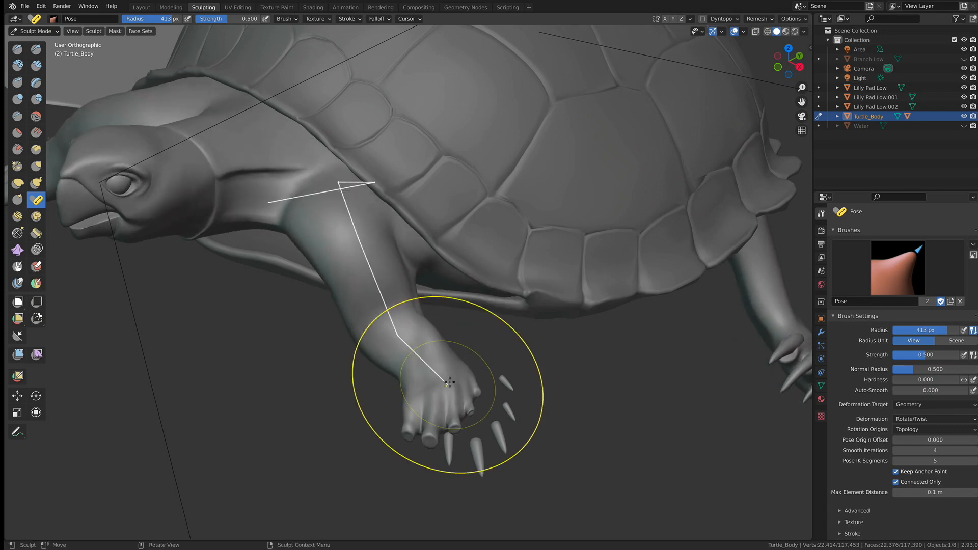
# Undo the front leg bends made with the Pose brush and set Pose IK Segments to 1
pyautogui.hotkey('ctrl', 'z')
pyautogui.moveTo(509, 352)
pyautogui.mouseDown(button='middle')
pyautogui.moveTo(502, 415)
pyautogui.moveTo(476, 349)
pyautogui.mouseUp(button='middle')
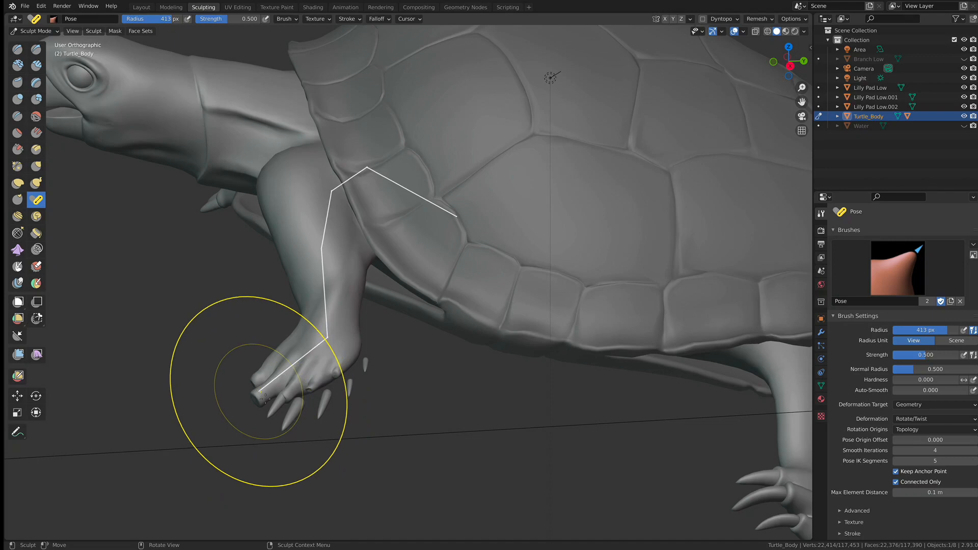
pyautogui.hotkey('ctrl', 'z')
pyautogui.moveTo(349, 365)
pyautogui.mouseDown(button='middle')
pyautogui.moveTo(378, 410)
pyautogui.moveTo(386, 384)
pyautogui.mouseUp(button='middle')
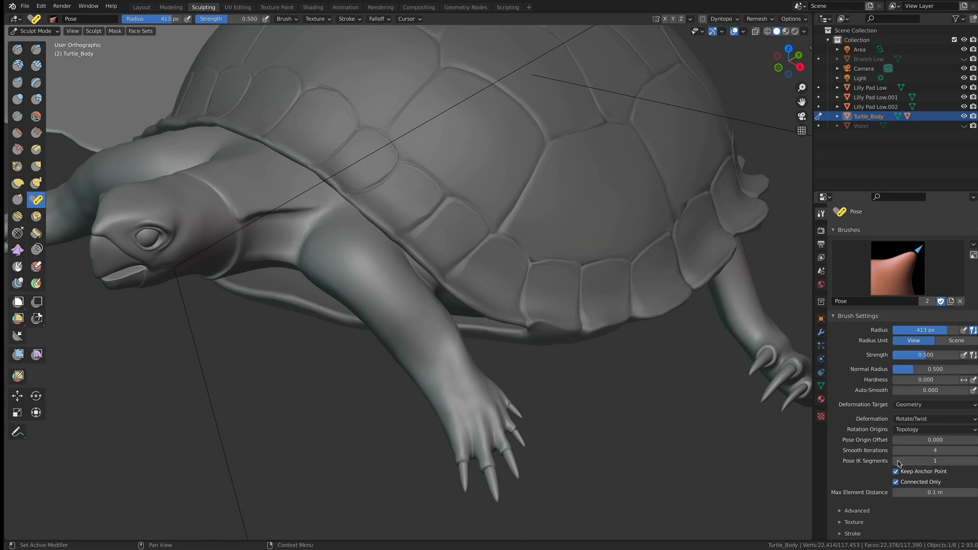
pyautogui.moveTo(526, 380)
pyautogui.keyDown('shift'); pyautogui.mouseDown(button='middle')
pyautogui.moveTo(489, 347)
pyautogui.moveTo(472, 362)
pyautogui.moveTo(443, 362)
pyautogui.moveTo(466, 382)
pyautogui.mouseUp(button='middle'); pyautogui.keyUp('shift')
pyautogui.moveTo(466, 382); pyautogui.dragTo(485, 389, button='middle')
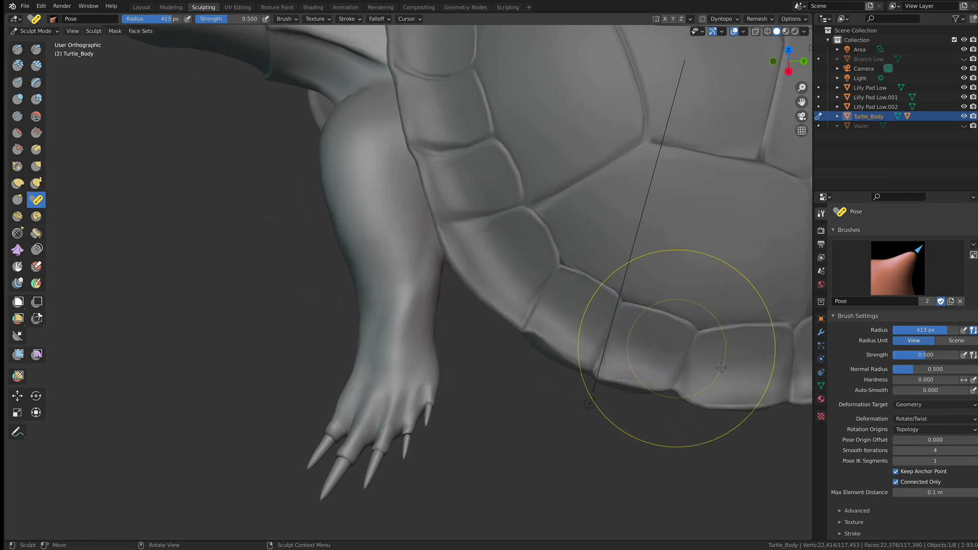
# Examine the Pose brush's Rotation Origins options and the available Face Sets commands
pyautogui.click(922, 430)
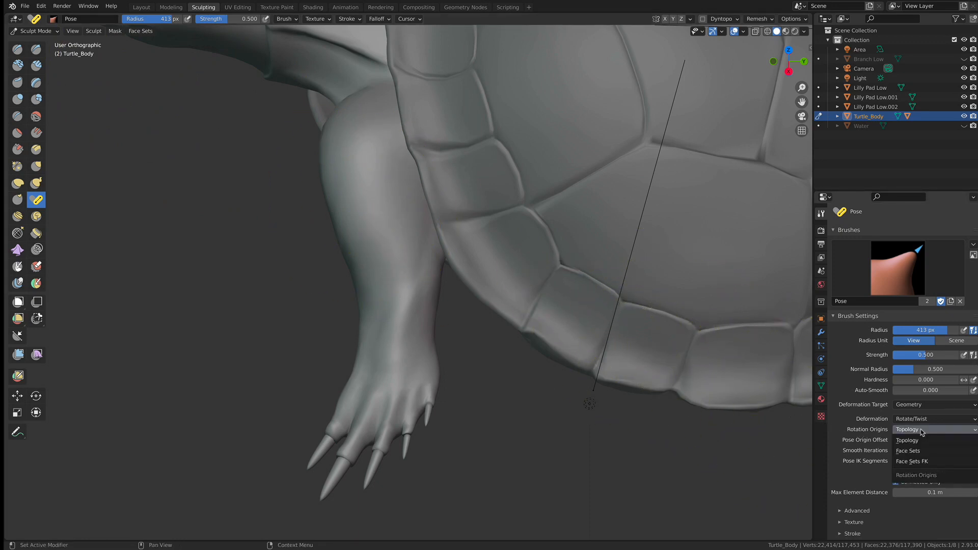
pyautogui.click(912, 430)
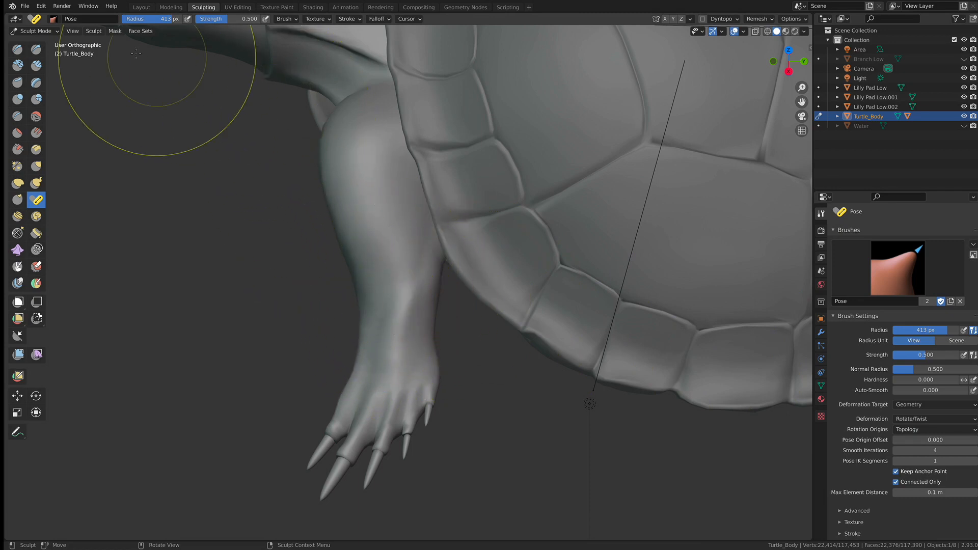
pyautogui.click(147, 33)
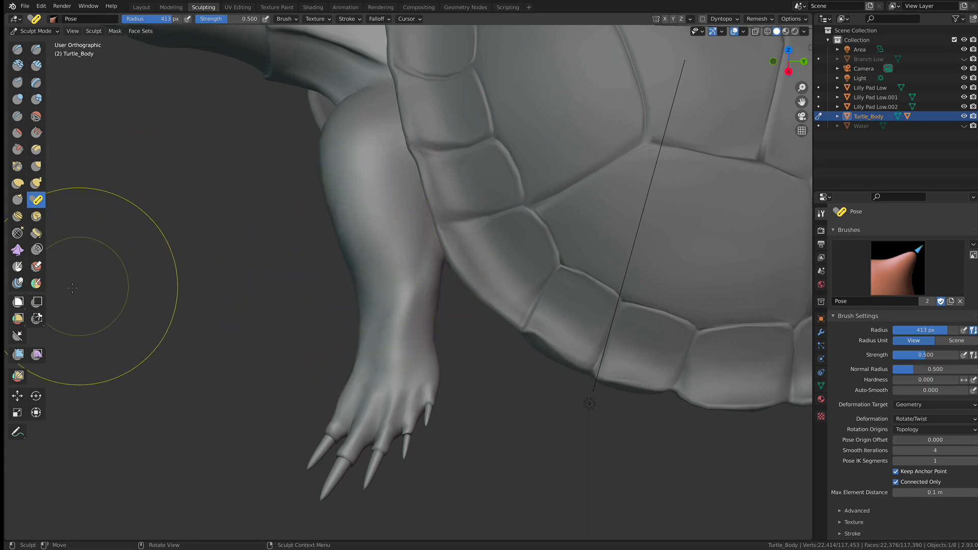
# Paint a face set over the whole front foot, including its underside, with the Draw Face Sets brush
pyautogui.click(37, 286)
pyautogui.moveTo(357, 357)
pyautogui.mouseDown(button='middle')
pyautogui.moveTo(365, 369)
pyautogui.moveTo(367, 351)
pyautogui.mouseUp(button='middle')
pyautogui.moveTo(367, 352); pyautogui.dragTo(410, 365)
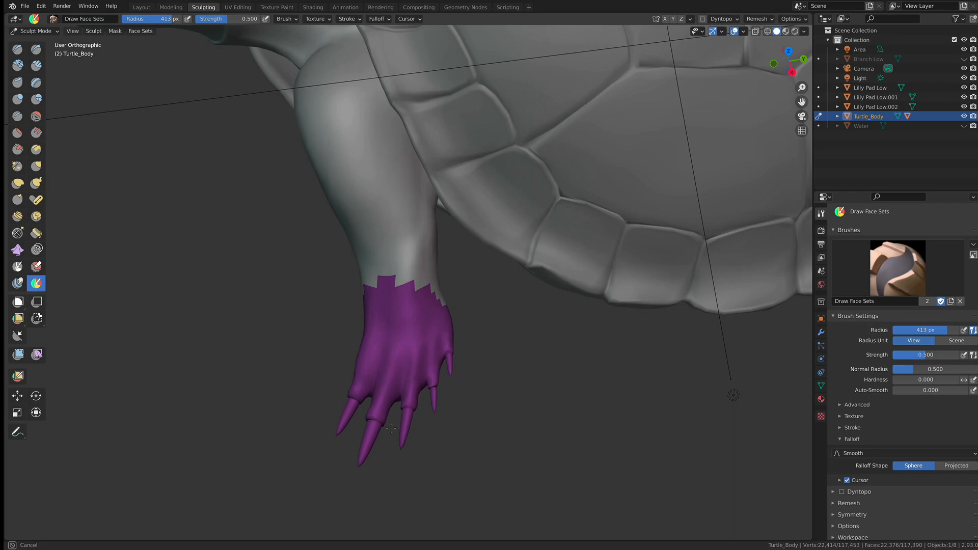
pyautogui.moveTo(355, 344); pyautogui.dragTo(481, 255, button='middle')
pyautogui.moveTo(421, 299); pyautogui.dragTo(416, 357)
pyautogui.hotkey('ctrl', 'z')
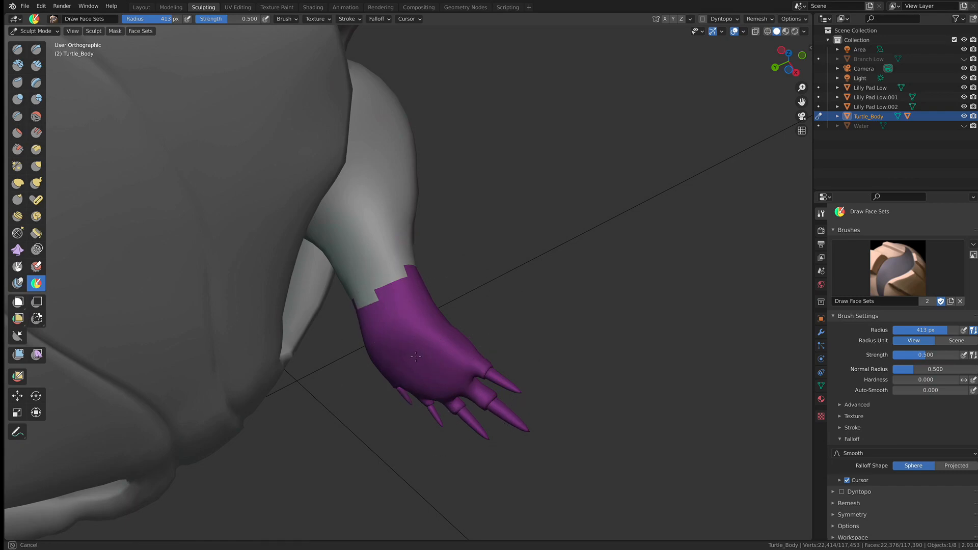
pyautogui.moveTo(415, 338)
pyautogui.mouseDown(button='middle')
pyautogui.moveTo(371, 327)
pyautogui.moveTo(418, 364)
pyautogui.moveTo(371, 214)
pyautogui.mouseUp(button='middle')
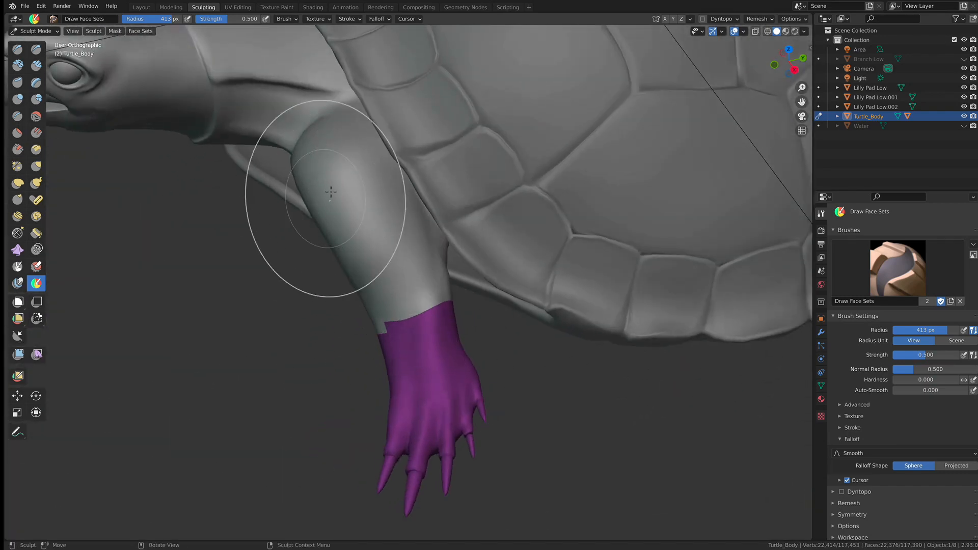
# Paint a second face set over the front leg between the foot and the shoulder
pyautogui.moveTo(325, 209); pyautogui.dragTo(378, 184)
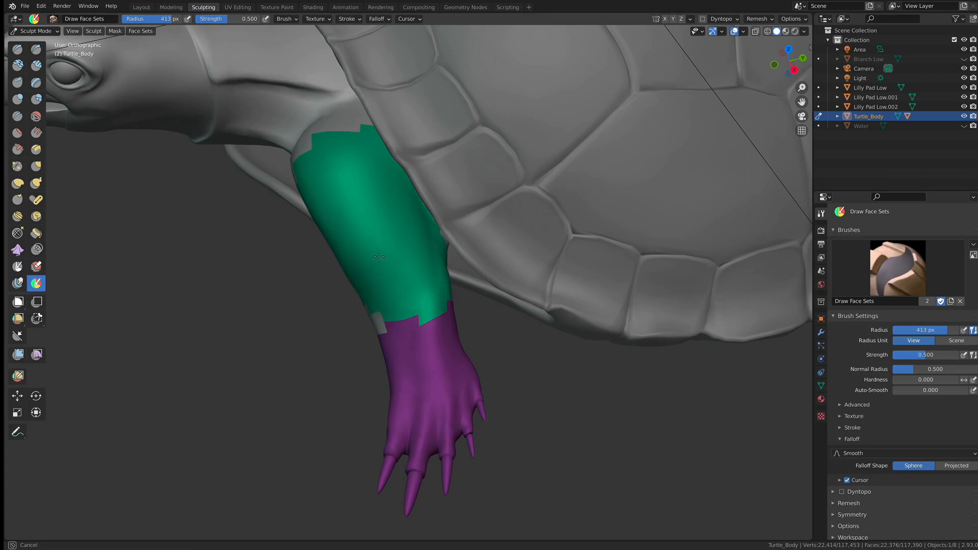
pyautogui.moveTo(330, 273); pyautogui.dragTo(360, 257, button='middle')
pyautogui.moveTo(361, 258); pyautogui.dragTo(356, 266)
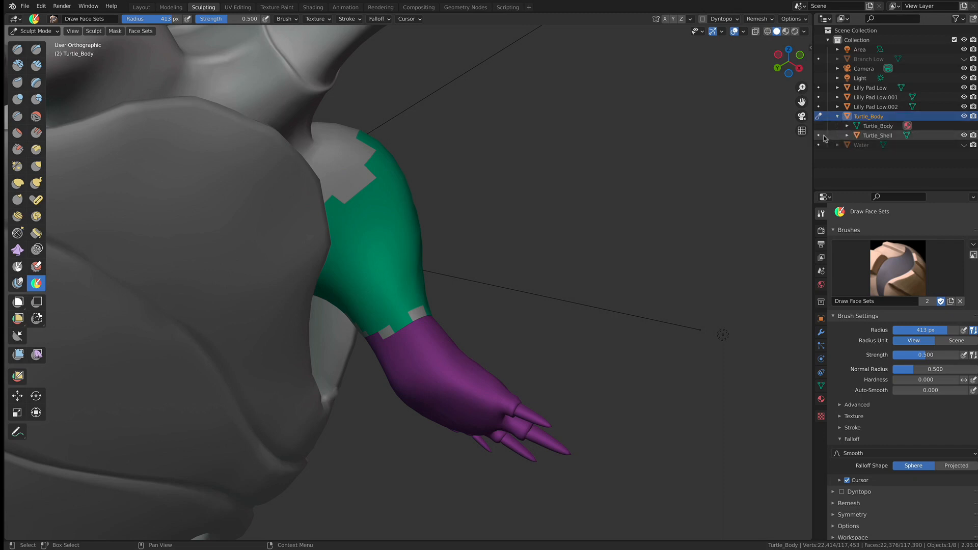
# Hide Turtle_Shell and extend the front leg's face set over the exposed shoulder and down to the foot's face set
pyautogui.click(963, 135)
pyautogui.keyDown('shift'); pyautogui.moveTo(477, 238); pyautogui.dragTo(536, 227, button='middle'); pyautogui.keyUp('shift')
pyautogui.keyDown('ctrl'); pyautogui.moveTo(413, 150); pyautogui.dragTo(377, 174); pyautogui.keyUp('ctrl')
pyautogui.keyDown('ctrl'); pyautogui.moveTo(391, 248); pyautogui.dragTo(390, 185); pyautogui.keyUp('ctrl')
pyautogui.moveTo(415, 199)
pyautogui.mouseDown(button='middle')
pyautogui.moveTo(440, 218)
pyautogui.moveTo(356, 301)
pyautogui.moveTo(426, 225)
pyautogui.mouseUp(button='middle')
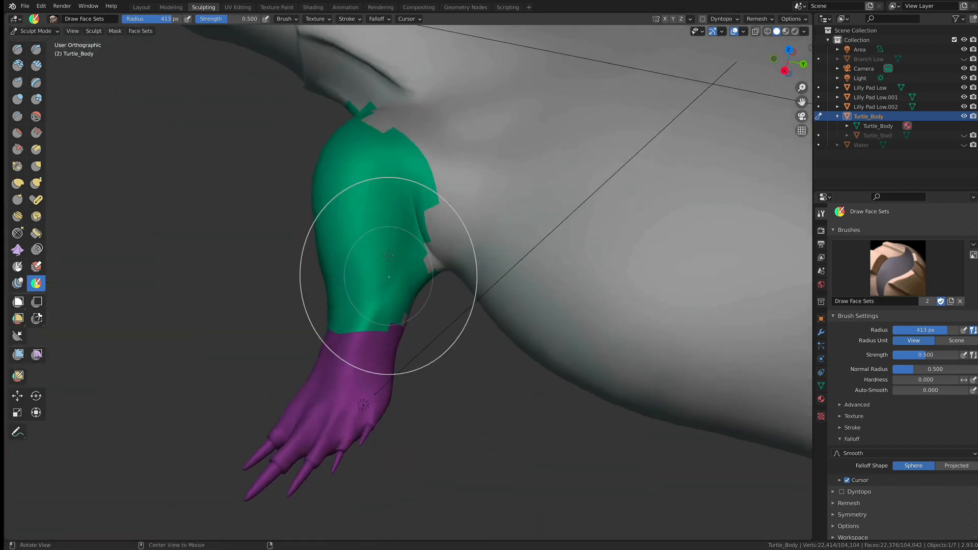
pyautogui.keyDown('ctrl'); pyautogui.moveTo(426, 225); pyautogui.dragTo(427, 212); pyautogui.keyUp('ctrl')
pyautogui.moveTo(418, 218); pyautogui.dragTo(448, 255, button='middle')
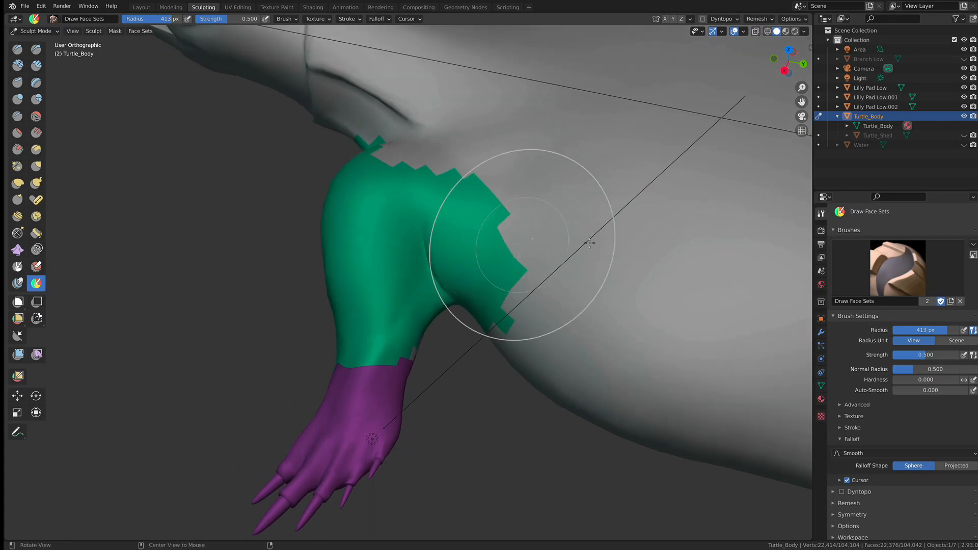
# Paint a third face set over the side of the body behind the front leg's shoulder
pyautogui.moveTo(622, 207)
pyautogui.mouseDown()
pyautogui.moveTo(546, 220)
pyautogui.moveTo(489, 197)
pyautogui.mouseUp()
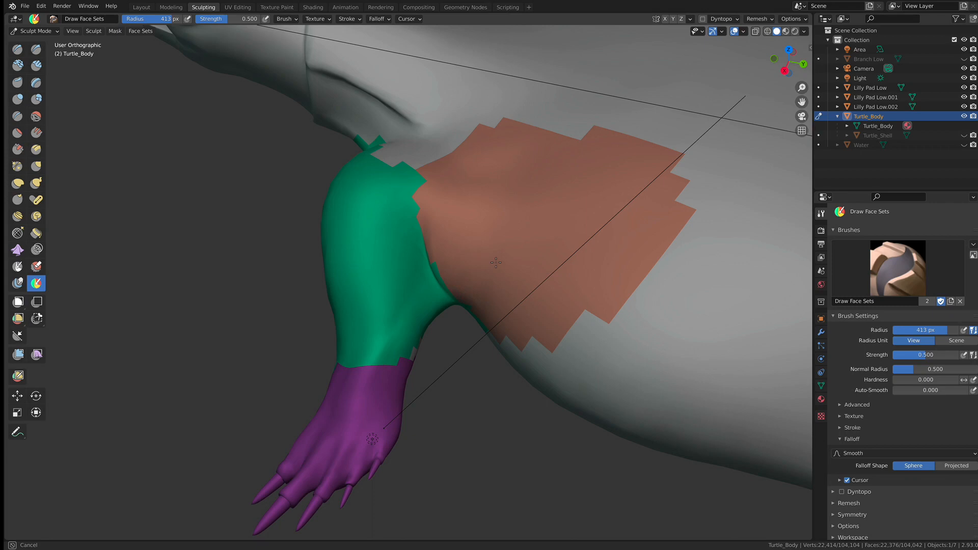
pyautogui.moveTo(487, 254)
pyautogui.mouseDown(button='middle')
pyautogui.moveTo(491, 225)
pyautogui.moveTo(480, 230)
pyautogui.moveTo(490, 213)
pyautogui.mouseUp(button='middle')
pyautogui.moveTo(492, 214)
pyautogui.keyDown('alt'); pyautogui.mouseDown()
pyautogui.moveTo(495, 202)
pyautogui.moveTo(484, 224)
pyautogui.moveTo(448, 209)
pyautogui.moveTo(393, 218)
pyautogui.mouseUp(); pyautogui.keyUp('alt')
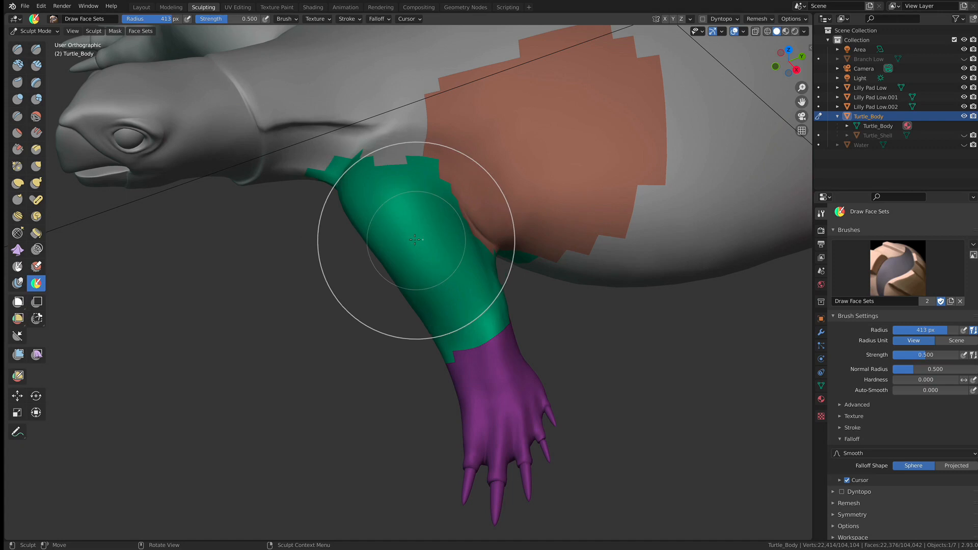
# Switch to the Pose brush and set its Rotation Origins to Face Sets
pyautogui.click(34, 201)
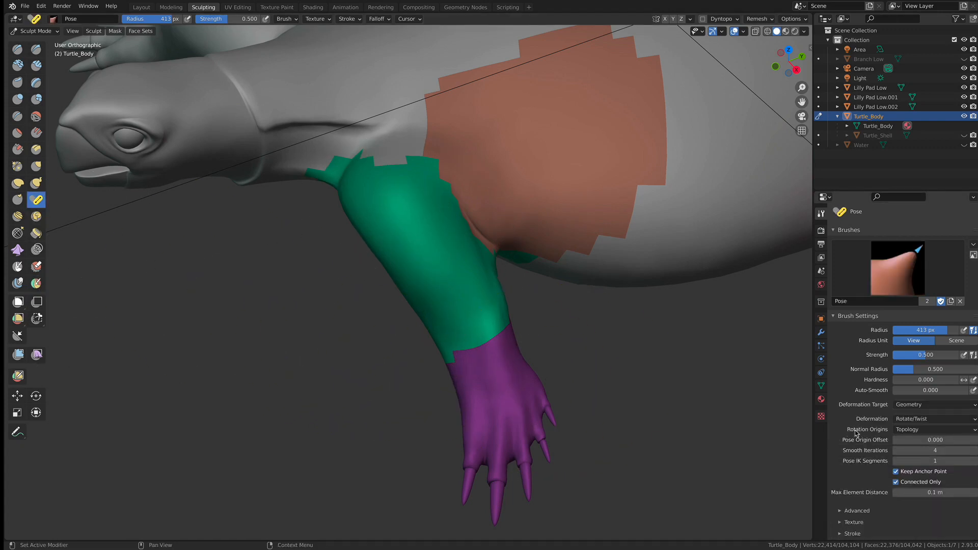
pyautogui.click(915, 431)
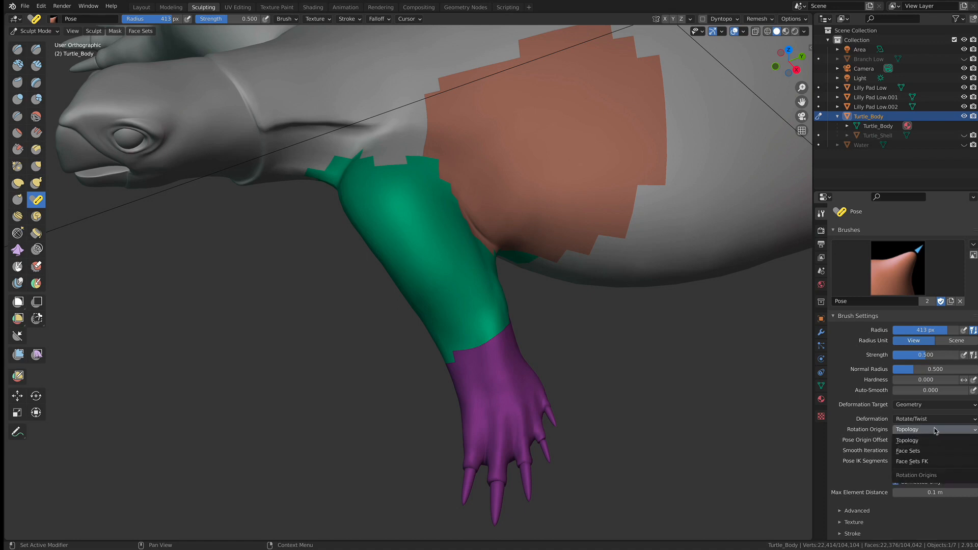
pyautogui.click(908, 451)
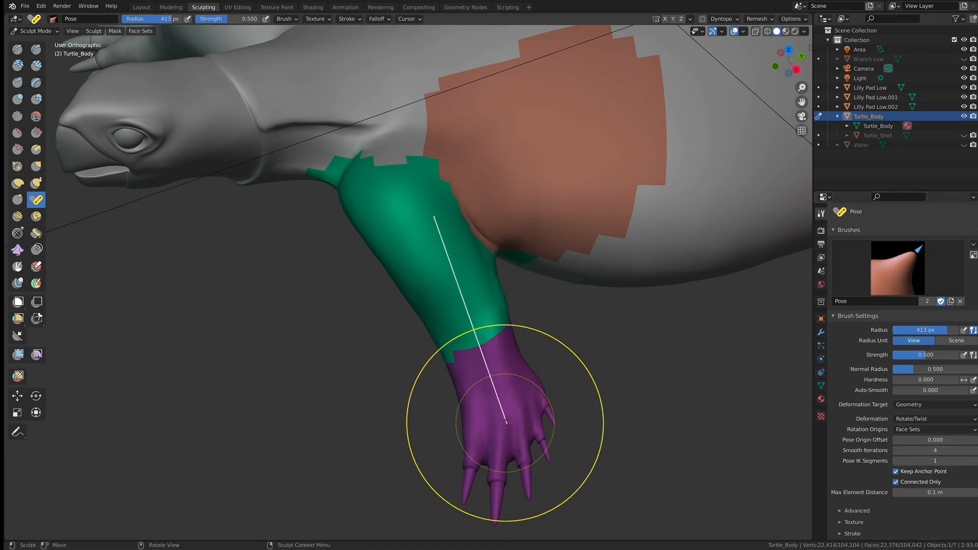
# Try rotating the front foot and leg about the face set boundaries with the Pose brush, and undo the last bend
pyautogui.moveTo(504, 419)
pyautogui.mouseDown()
pyautogui.moveTo(527, 411)
pyautogui.moveTo(434, 429)
pyautogui.moveTo(487, 423)
pyautogui.mouseUp()
pyautogui.moveTo(465, 350); pyautogui.dragTo(493, 340)
pyautogui.keyDown('shift'); pyautogui.moveTo(493, 339); pyautogui.dragTo(500, 297, button='middle'); pyautogui.keyUp('shift')
pyautogui.moveTo(500, 297)
pyautogui.keyDown('ctrl'); pyautogui.mouseDown(button='middle')
pyautogui.moveTo(505, 285)
pyautogui.moveTo(531, 311)
pyautogui.moveTo(515, 317)
pyautogui.mouseUp(button='middle'); pyautogui.keyUp('ctrl')
pyautogui.hotkey('ctrl', 'z')
pyautogui.moveTo(441, 287); pyautogui.dragTo(437, 306, button='middle')
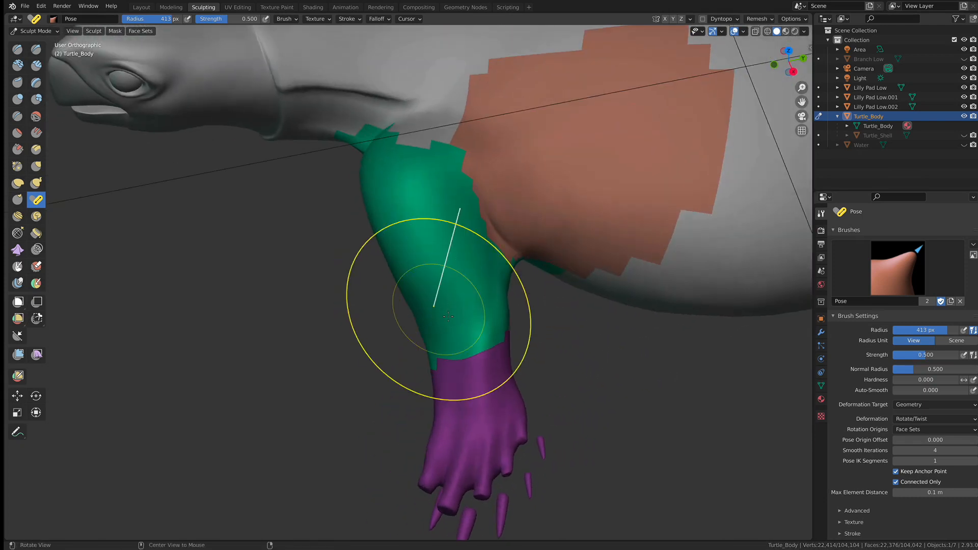
# Set the Draw Face Sets radius to 191 px and paint a new face set band across the lower leg above the foot
pyautogui.click(39, 285)
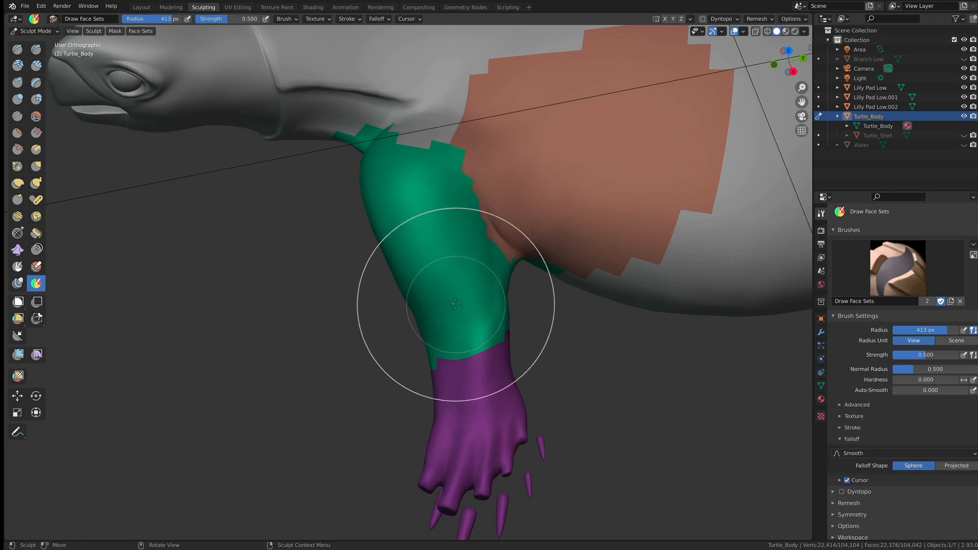
pyautogui.press('f')
pyautogui.click(402, 317)
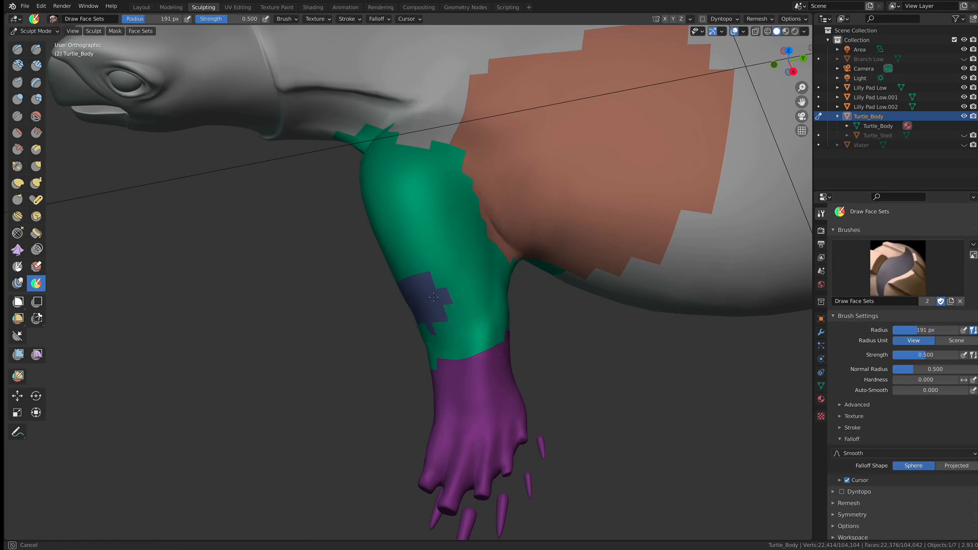
pyautogui.moveTo(465, 321)
pyautogui.mouseDown(button='middle')
pyautogui.moveTo(429, 322)
pyautogui.moveTo(469, 316)
pyautogui.mouseUp(button='middle')
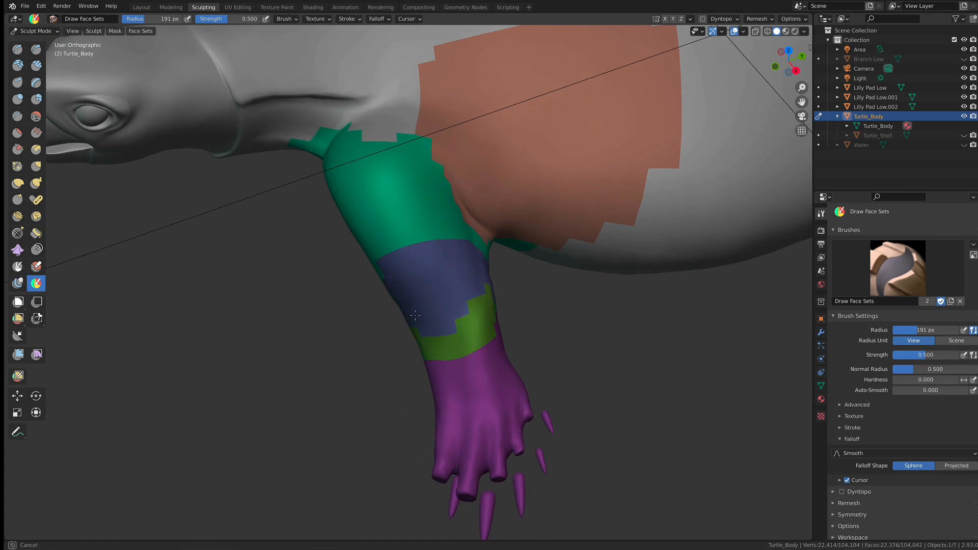
pyautogui.moveTo(421, 336); pyautogui.dragTo(461, 336)
# Extend the lower-leg face set around the back and underside of the leg, up to the foot's face set
pyautogui.keyDown('alt'); pyautogui.moveTo(461, 335); pyautogui.dragTo(306, 278); pyautogui.keyUp('alt')
pyautogui.keyDown('ctrl'); pyautogui.keyDown('alt'); pyautogui.moveTo(437, 273); pyautogui.dragTo(517, 281); pyautogui.keyUp('alt'); pyautogui.keyUp('ctrl')
pyautogui.keyDown('ctrl'); pyautogui.moveTo(369, 163); pyautogui.dragTo(440, 247); pyautogui.keyUp('ctrl')
pyautogui.keyDown('alt'); pyautogui.moveTo(520, 315); pyautogui.dragTo(385, 134); pyautogui.keyUp('alt')
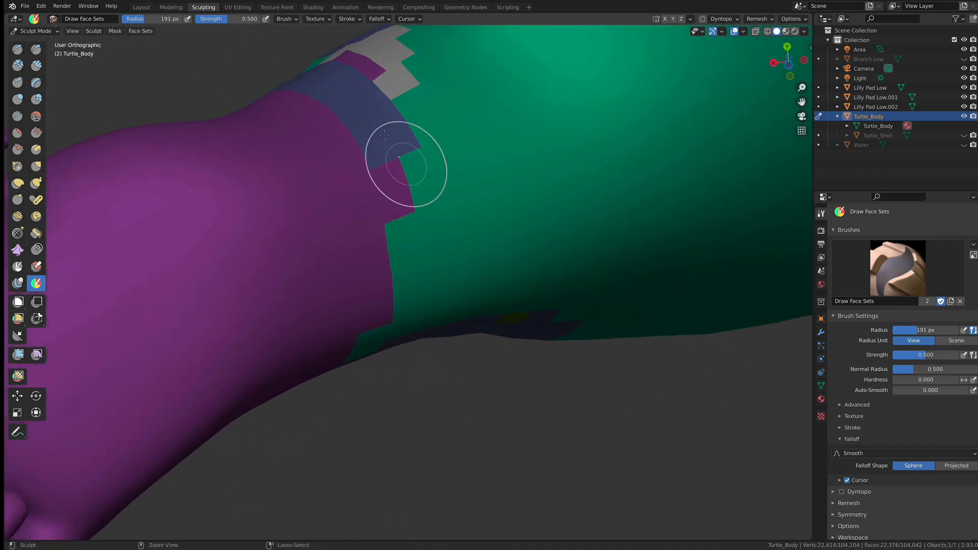
pyautogui.moveTo(411, 215)
pyautogui.keyDown('ctrl'); pyautogui.mouseDown()
pyautogui.moveTo(423, 323)
pyautogui.moveTo(390, 282)
pyautogui.moveTo(317, 252)
pyautogui.mouseUp(); pyautogui.keyUp('ctrl')
pyautogui.moveTo(349, 109)
pyautogui.keyDown('ctrl'); pyautogui.mouseDown()
pyautogui.moveTo(324, 120)
pyautogui.moveTo(270, 261)
pyautogui.moveTo(375, 189)
pyautogui.moveTo(349, 244)
pyautogui.moveTo(333, 331)
pyautogui.moveTo(340, 229)
pyautogui.moveTo(336, 331)
pyautogui.mouseUp(); pyautogui.keyUp('ctrl')
pyautogui.moveTo(415, 195)
pyautogui.keyDown('ctrl'); pyautogui.mouseDown()
pyautogui.moveTo(405, 233)
pyautogui.moveTo(444, 255)
pyautogui.moveTo(462, 295)
pyautogui.moveTo(437, 312)
pyautogui.mouseUp(); pyautogui.keyUp('ctrl')
pyautogui.moveTo(487, 257)
pyautogui.mouseDown(button='middle')
pyautogui.moveTo(410, 244)
pyautogui.moveTo(466, 261)
pyautogui.mouseUp(button='middle')
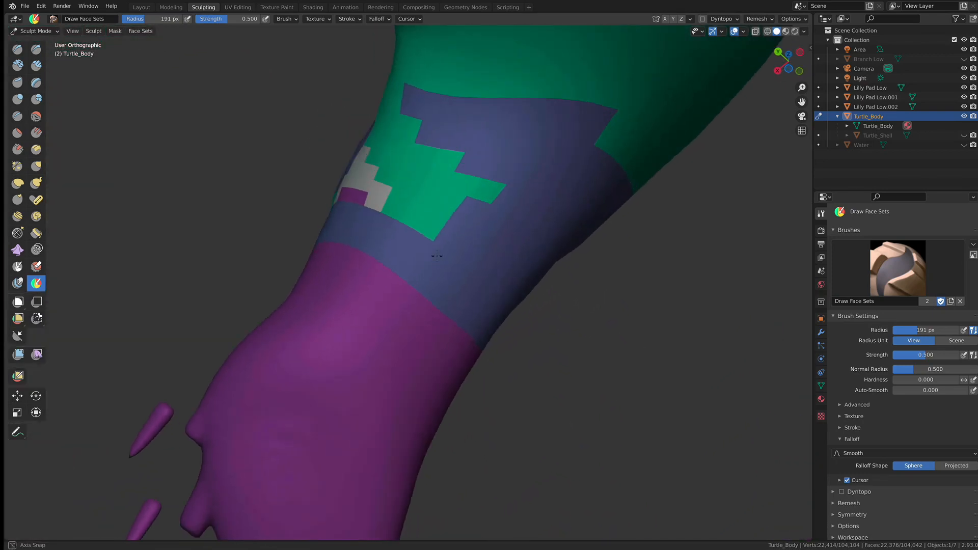
# Fill the remaining gaps in the lower-leg face set on the underside of the leg
pyautogui.keyDown('ctrl'); pyautogui.moveTo(441, 202); pyautogui.dragTo(450, 159); pyautogui.keyUp('ctrl')
pyautogui.moveTo(380, 128); pyautogui.dragTo(491, 149, button='middle')
pyautogui.keyDown('ctrl'); pyautogui.moveTo(491, 176); pyautogui.dragTo(457, 190); pyautogui.keyUp('ctrl')
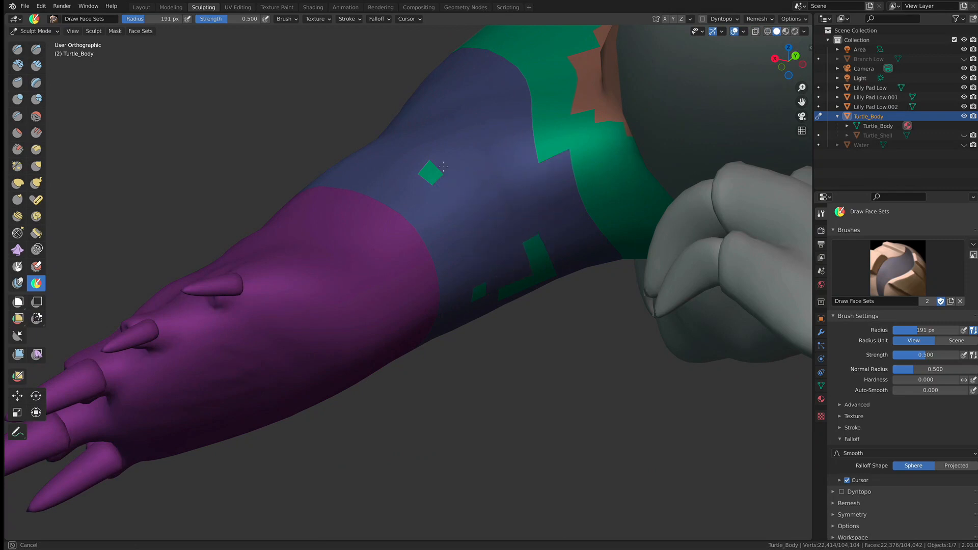
pyautogui.moveTo(482, 240); pyautogui.dragTo(438, 237, button='middle')
pyautogui.moveTo(493, 222); pyautogui.dragTo(393, 136, button='middle')
pyautogui.moveTo(485, 199); pyautogui.dragTo(334, 167, button='middle')
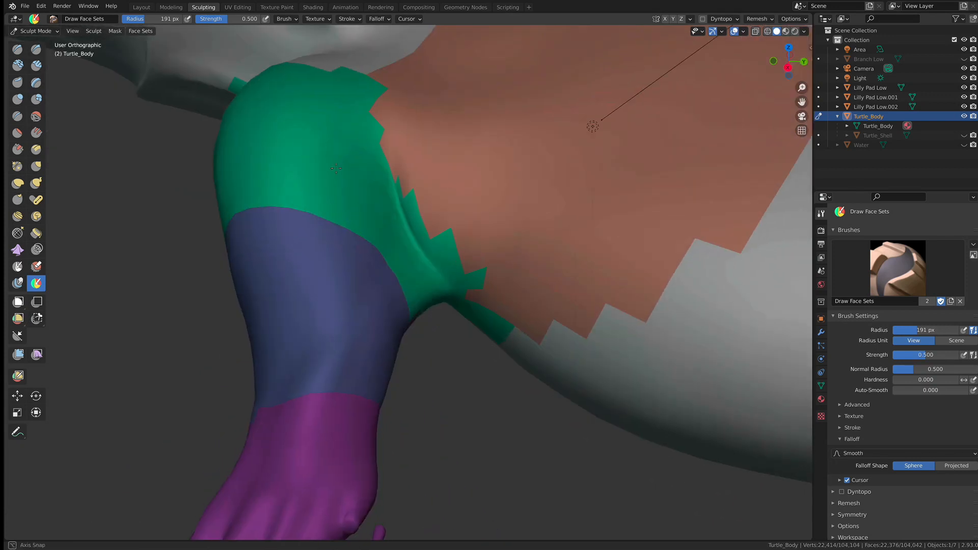
# Extend the body's face set around the armpit and across the chest beside the upper front leg
pyautogui.moveTo(474, 260)
pyautogui.mouseDown(button='middle')
pyautogui.moveTo(449, 214)
pyautogui.moveTo(467, 260)
pyautogui.mouseUp(button='middle')
pyautogui.keyDown('shift'); pyautogui.moveTo(449, 349); pyautogui.dragTo(478, 253, button='middle'); pyautogui.keyUp('shift')
pyautogui.moveTo(479, 253)
pyautogui.mouseDown(button='middle')
pyautogui.moveTo(502, 260)
pyautogui.moveTo(497, 237)
pyautogui.mouseUp(button='middle')
pyautogui.keyDown('ctrl'); pyautogui.moveTo(498, 275); pyautogui.dragTo(426, 378); pyautogui.keyUp('ctrl')
pyautogui.moveTo(475, 368)
pyautogui.keyDown('shift'); pyautogui.mouseDown(button='middle')
pyautogui.moveTo(513, 358)
pyautogui.moveTo(301, 233)
pyautogui.mouseUp(button='middle'); pyautogui.keyUp('shift')
pyautogui.moveTo(304, 182)
pyautogui.mouseDown()
pyautogui.moveTo(294, 239)
pyautogui.moveTo(348, 381)
pyautogui.mouseUp()
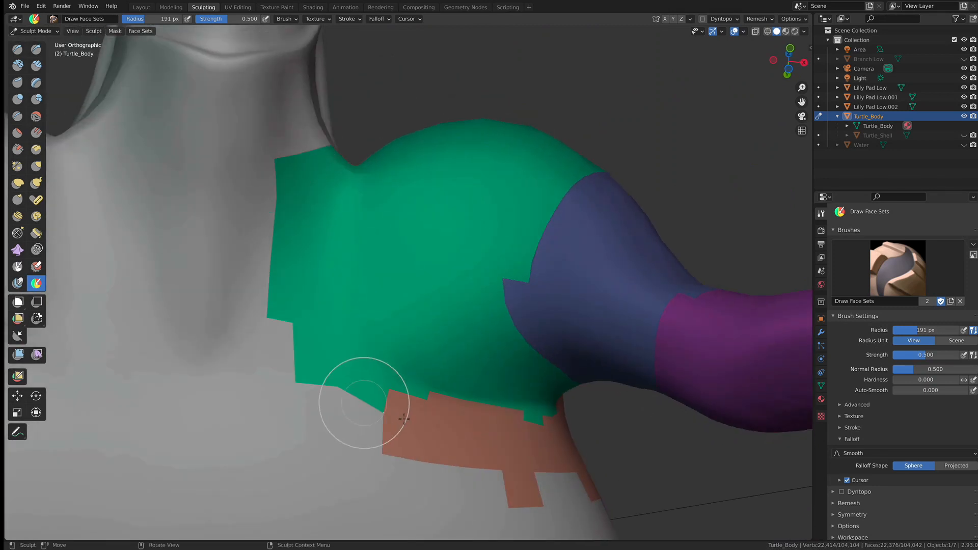
pyautogui.keyDown('ctrl'); pyautogui.moveTo(392, 422); pyautogui.dragTo(313, 307); pyautogui.keyUp('ctrl')
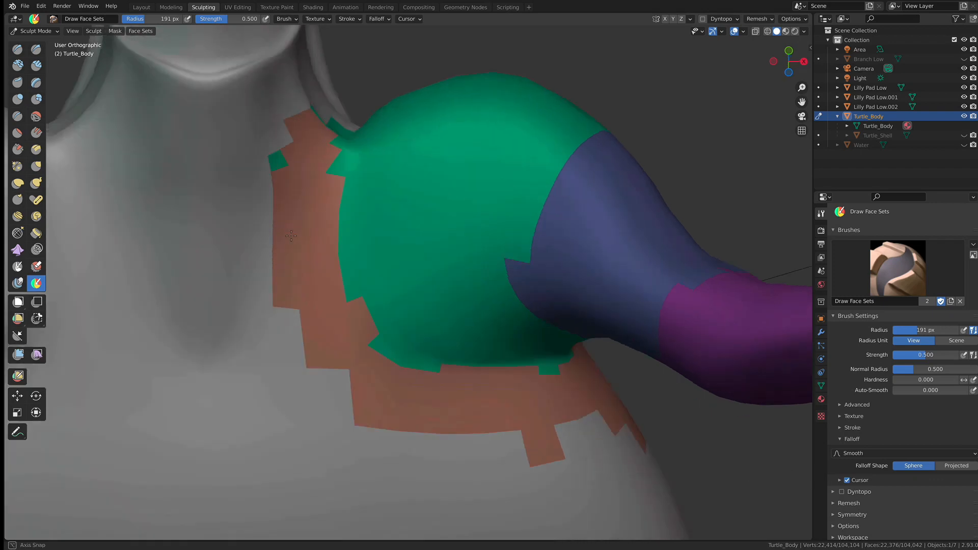
# Extend the body's face set over the top of the shoulder to the base of the neck
pyautogui.moveTo(312, 162); pyautogui.dragTo(273, 174, button='middle')
pyautogui.moveTo(326, 71); pyautogui.dragTo(245, 251, button='middle')
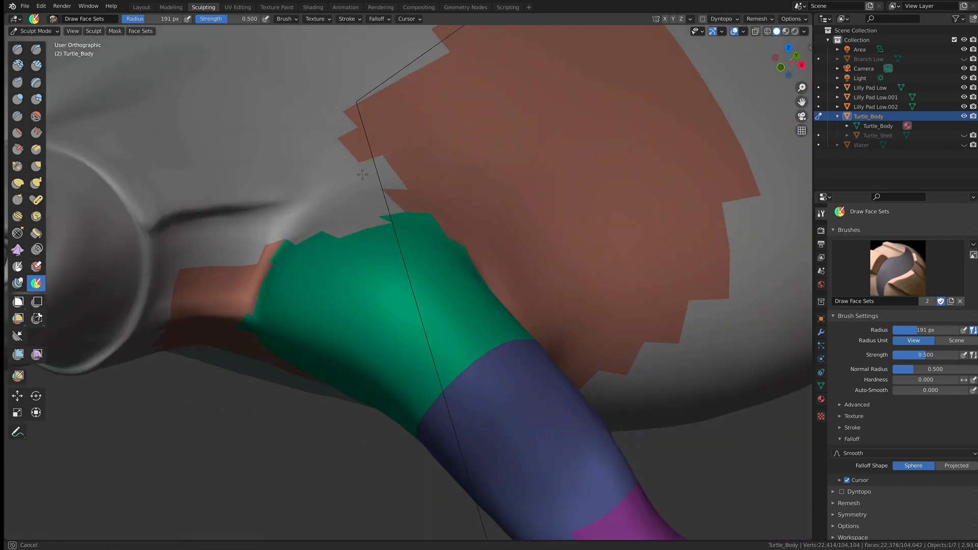
pyautogui.moveTo(339, 171)
pyautogui.keyDown('ctrl'); pyautogui.mouseDown()
pyautogui.moveTo(258, 217)
pyautogui.moveTo(221, 258)
pyautogui.mouseUp(); pyautogui.keyUp('ctrl')
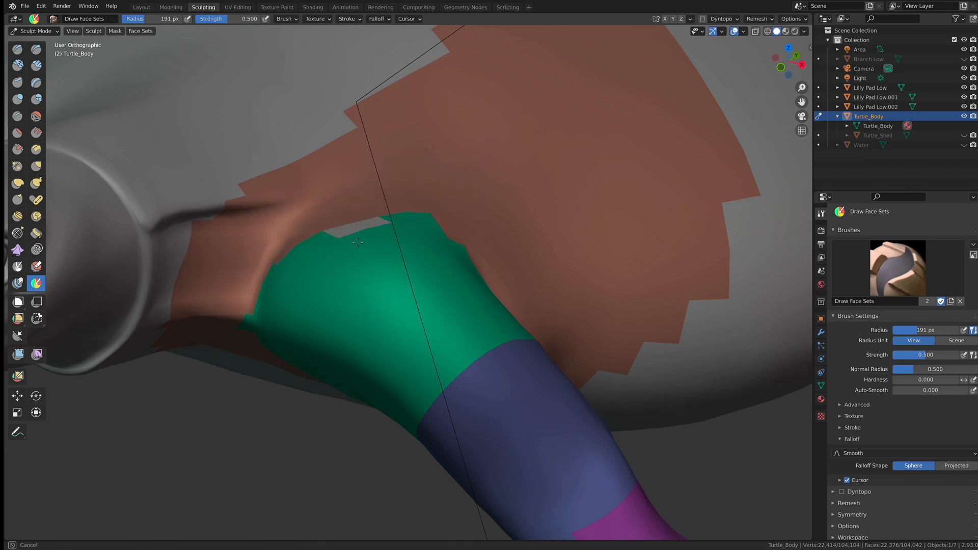
pyautogui.moveTo(361, 229)
pyautogui.keyDown('alt'); pyautogui.mouseDown()
pyautogui.moveTo(285, 232)
pyautogui.moveTo(436, 246)
pyautogui.moveTo(369, 234)
pyautogui.moveTo(339, 244)
pyautogui.moveTo(335, 138)
pyautogui.mouseUp(); pyautogui.keyUp('alt')
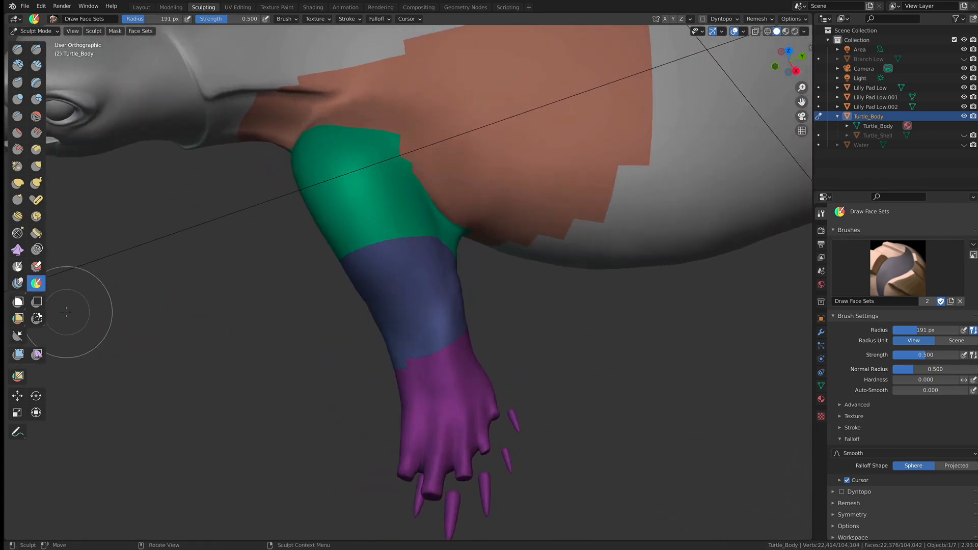
# Set the Pose brush radius to 359 px and bend the lower leg and foot about the upper-leg face set boundary
pyautogui.click(36, 201)
pyautogui.keyDown('alt'); pyautogui.moveTo(382, 249); pyautogui.dragTo(350, 259); pyautogui.keyUp('alt')
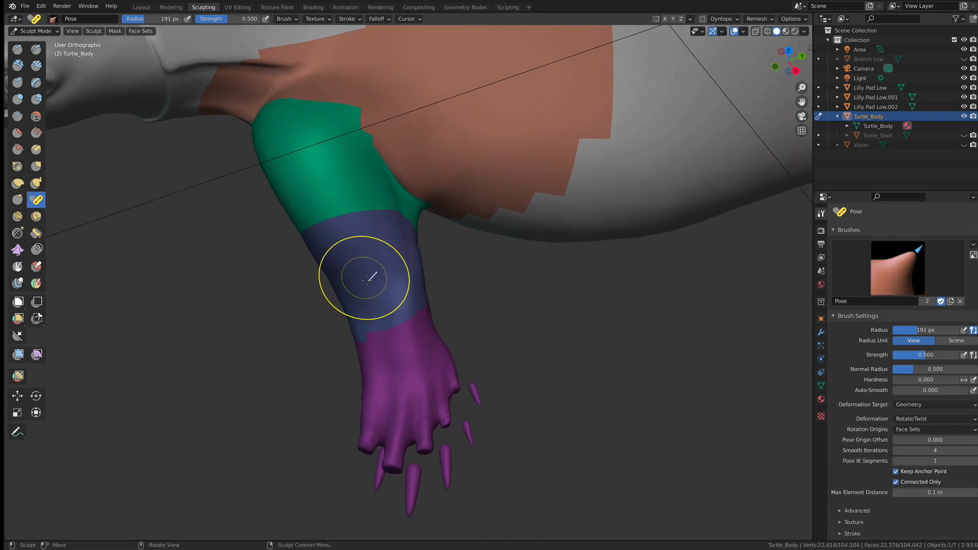
pyautogui.press('f')
pyautogui.click(413, 292)
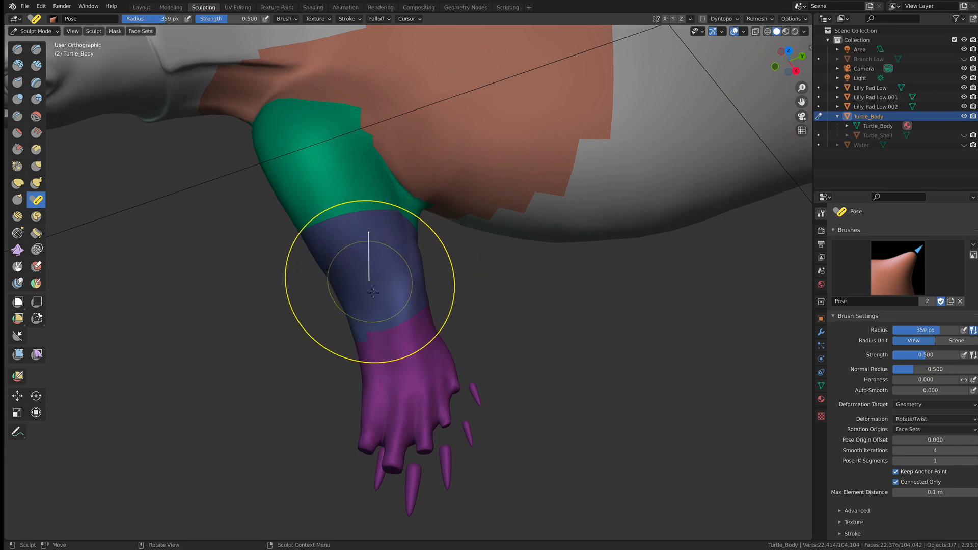
pyautogui.moveTo(396, 353)
pyautogui.mouseDown()
pyautogui.moveTo(445, 310)
pyautogui.moveTo(408, 347)
pyautogui.moveTo(357, 357)
pyautogui.moveTo(392, 321)
pyautogui.moveTo(374, 320)
pyautogui.moveTo(332, 357)
pyautogui.moveTo(448, 313)
pyautogui.mouseUp()
pyautogui.moveTo(459, 350)
pyautogui.keyDown('alt'); pyautogui.mouseDown()
pyautogui.moveTo(316, 336)
pyautogui.moveTo(305, 357)
pyautogui.moveTo(489, 224)
pyautogui.moveTo(445, 388)
pyautogui.moveTo(486, 392)
pyautogui.moveTo(527, 344)
pyautogui.moveTo(472, 397)
pyautogui.mouseUp(); pyautogui.keyUp('alt')
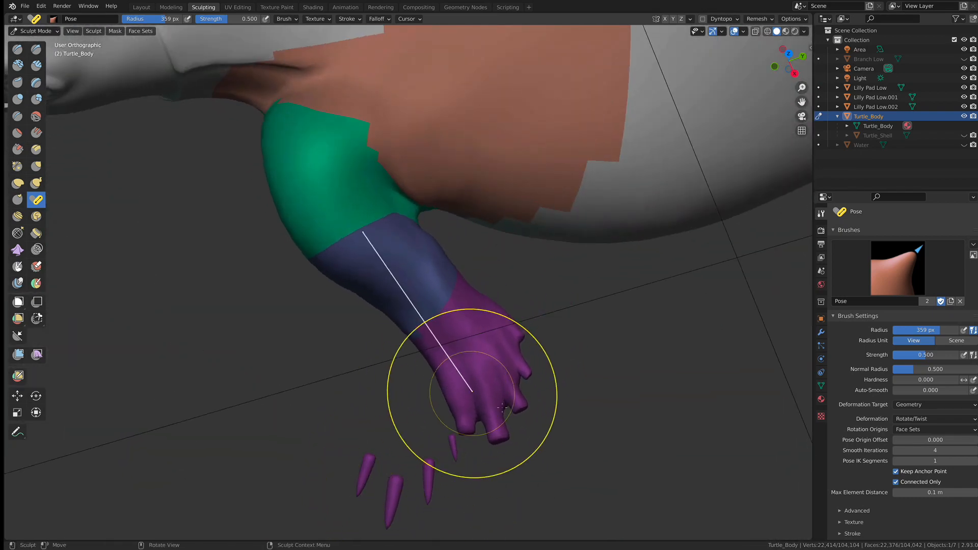
# Adjust the bend of the front leg's lower section and foot with the Pose brush from another angle
pyautogui.moveTo(362, 253)
pyautogui.mouseDown()
pyautogui.moveTo(321, 166)
pyautogui.moveTo(388, 307)
pyautogui.moveTo(440, 258)
pyautogui.moveTo(391, 309)
pyautogui.mouseUp()
pyautogui.moveTo(410, 331)
pyautogui.mouseDown(button='middle')
pyautogui.moveTo(473, 290)
pyautogui.moveTo(382, 316)
pyautogui.moveTo(341, 306)
pyautogui.moveTo(350, 306)
pyautogui.mouseUp(button='middle')
pyautogui.moveTo(349, 306)
pyautogui.mouseDown()
pyautogui.moveTo(376, 335)
pyautogui.moveTo(286, 336)
pyautogui.moveTo(235, 285)
pyautogui.moveTo(397, 331)
pyautogui.mouseUp()
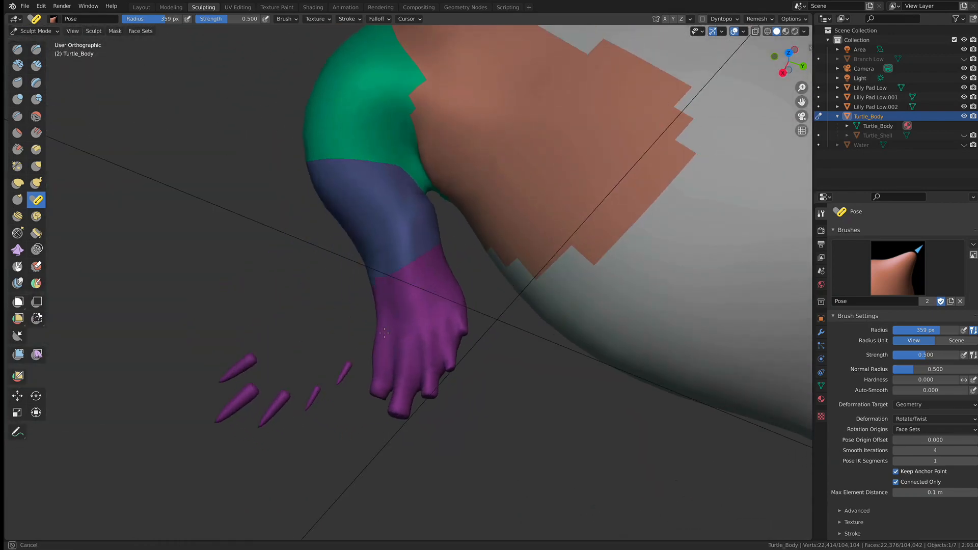
# Shape the front leg with the Grab brush, shifting the wrist and foot toward the body and pulling the elbow outward
pyautogui.keyDown('ctrl'); pyautogui.moveTo(359, 331); pyautogui.dragTo(294, 357, button='middle'); pyautogui.keyUp('ctrl')
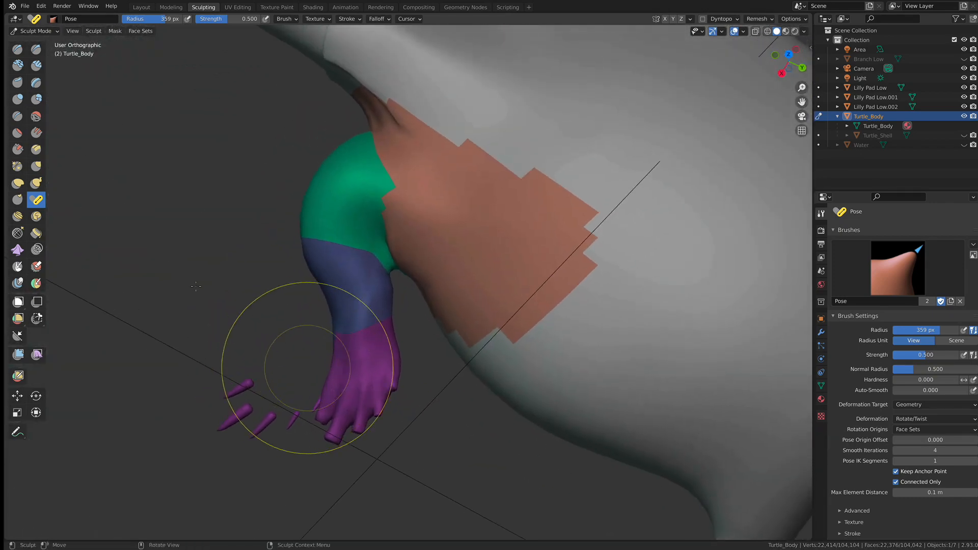
pyautogui.click(36, 167)
pyautogui.moveTo(361, 350); pyautogui.dragTo(394, 343)
pyautogui.moveTo(377, 399); pyautogui.dragTo(401, 415)
pyautogui.moveTo(315, 291); pyautogui.dragTo(301, 279)
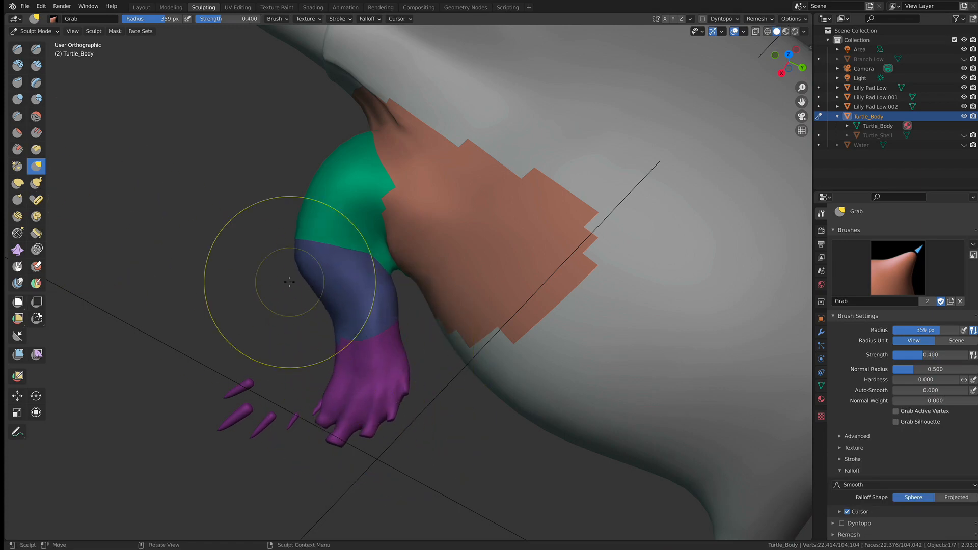
pyautogui.moveTo(309, 286); pyautogui.dragTo(399, 234, button='middle')
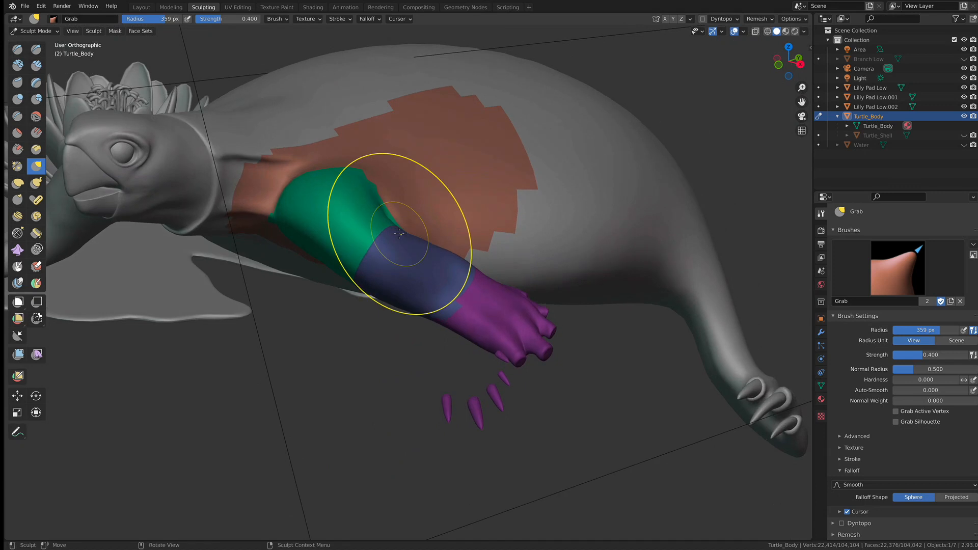
pyautogui.moveTo(426, 197); pyautogui.dragTo(367, 240, button='middle')
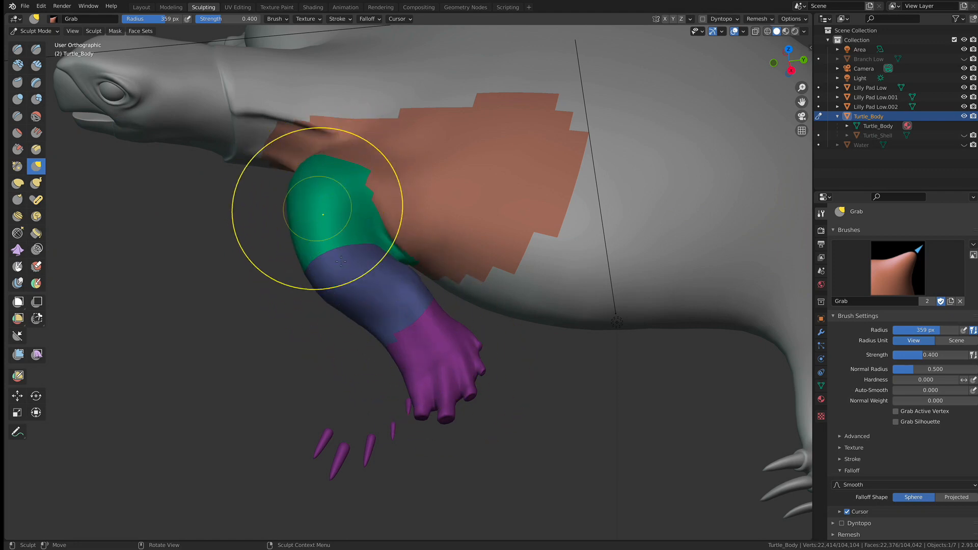
pyautogui.moveTo(392, 313); pyautogui.dragTo(401, 322)
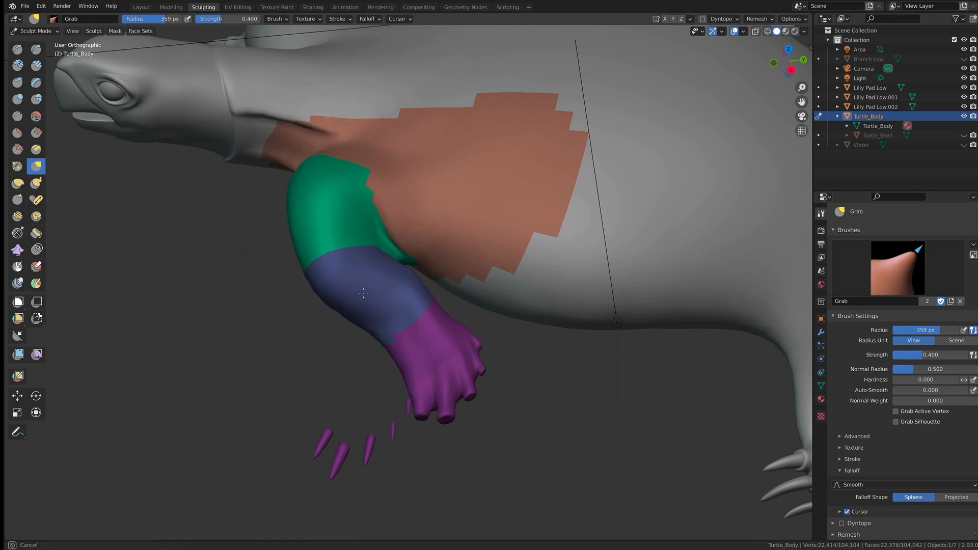
# Swing the front leg's lower section and foot downward with the Pose brush, refining the bend with a 475 px radius
pyautogui.click(37, 200)
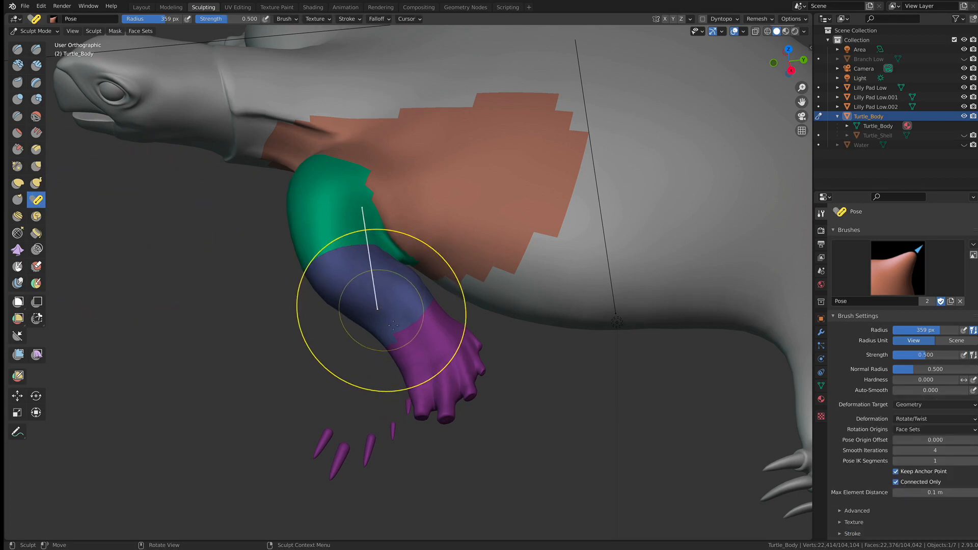
pyautogui.moveTo(419, 329); pyautogui.dragTo(397, 357)
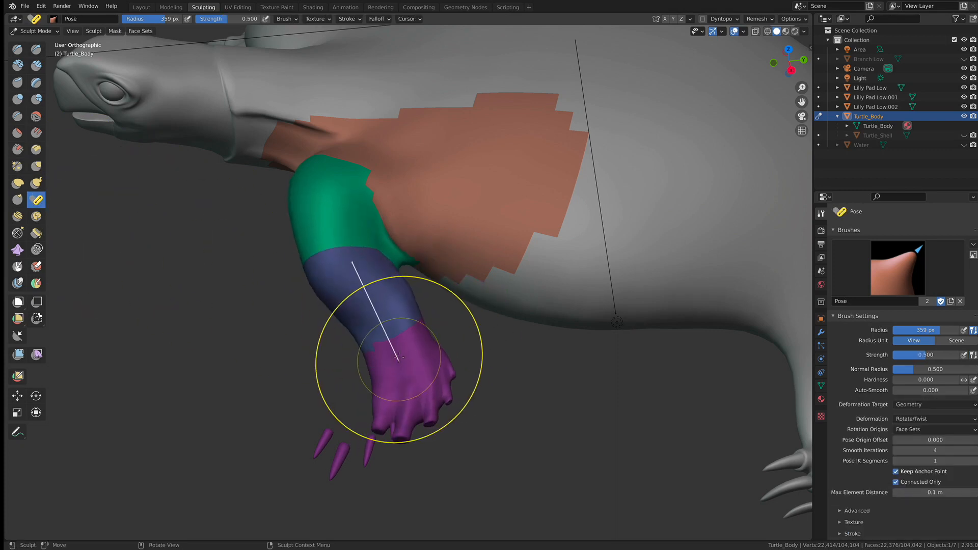
pyautogui.press('f')
pyautogui.click(428, 348)
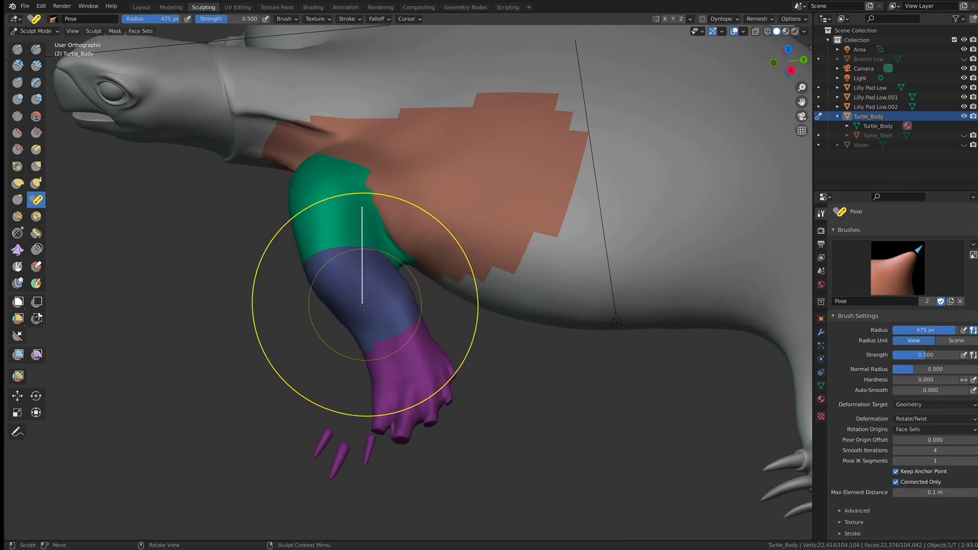
pyautogui.moveTo(393, 350)
pyautogui.mouseDown()
pyautogui.moveTo(415, 347)
pyautogui.moveTo(347, 371)
pyautogui.moveTo(400, 356)
pyautogui.mouseUp()
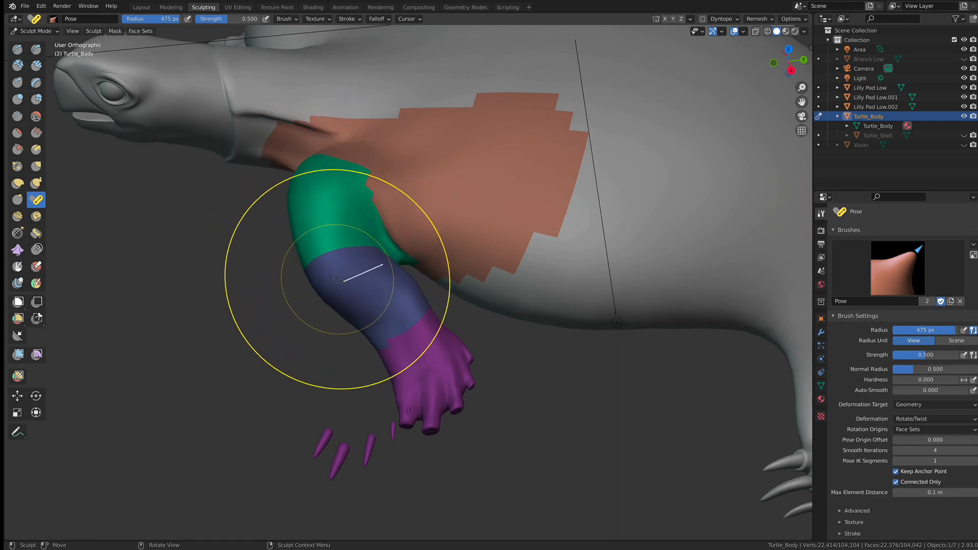
pyautogui.moveTo(379, 362)
pyautogui.mouseDown()
pyautogui.moveTo(443, 328)
pyautogui.moveTo(356, 375)
pyautogui.moveTo(365, 364)
pyautogui.mouseUp()
pyautogui.moveTo(332, 360)
pyautogui.mouseDown(button='middle')
pyautogui.moveTo(415, 295)
pyautogui.moveTo(408, 321)
pyautogui.moveTo(348, 359)
pyautogui.mouseUp(button='middle')
pyautogui.scroll(-2, 349, 359)
pyautogui.keyDown('shift'); pyautogui.moveTo(466, 329); pyautogui.dragTo(393, 338, button='middle'); pyautogui.keyUp('shift')
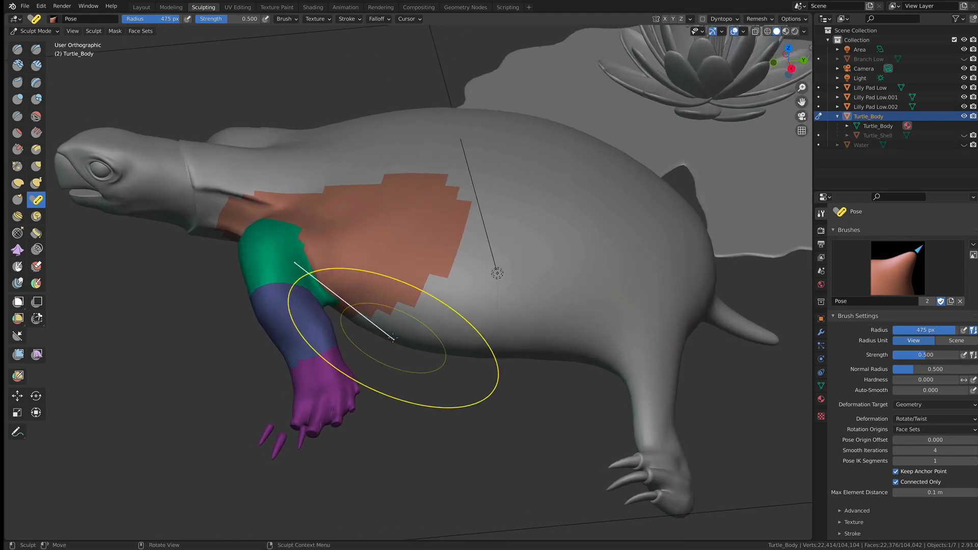